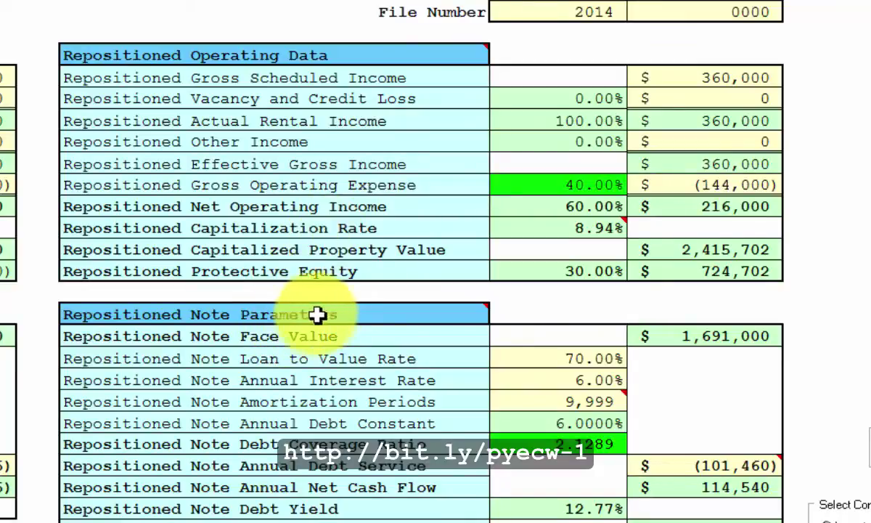
Step: Examine the repositioned note, repositioning and syndication parameters and both capitalization rates on the NonPerformingNoteAnalysis sheet
{"action": "mouse_move", "coordinate": [330, 314]}
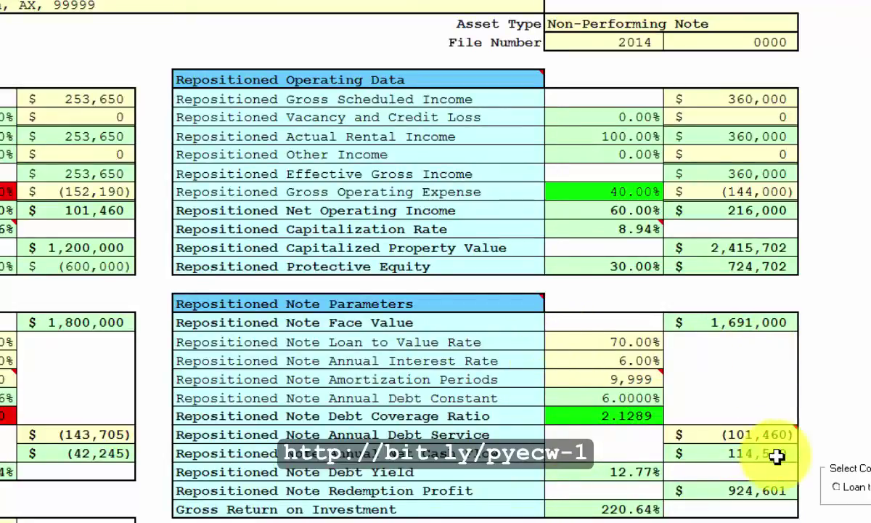
{"action": "scroll", "coordinate": [854, 283], "scroll_direction": "down", "scroll_amount": 5}
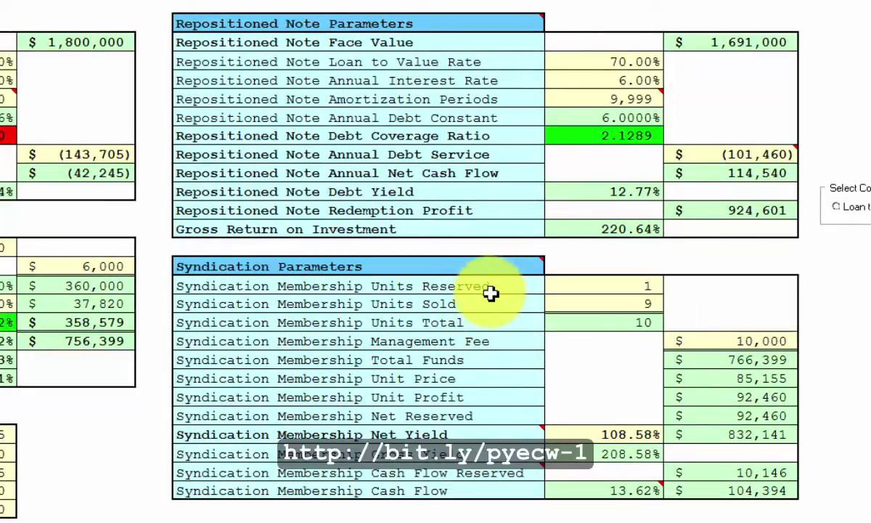
{"action": "mouse_move", "coordinate": [510, 267]}
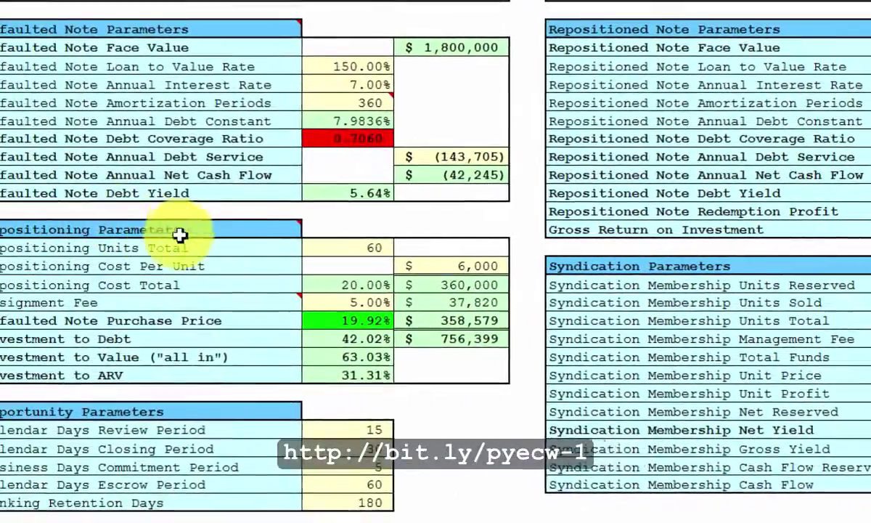
{"action": "mouse_move", "coordinate": [266, 230]}
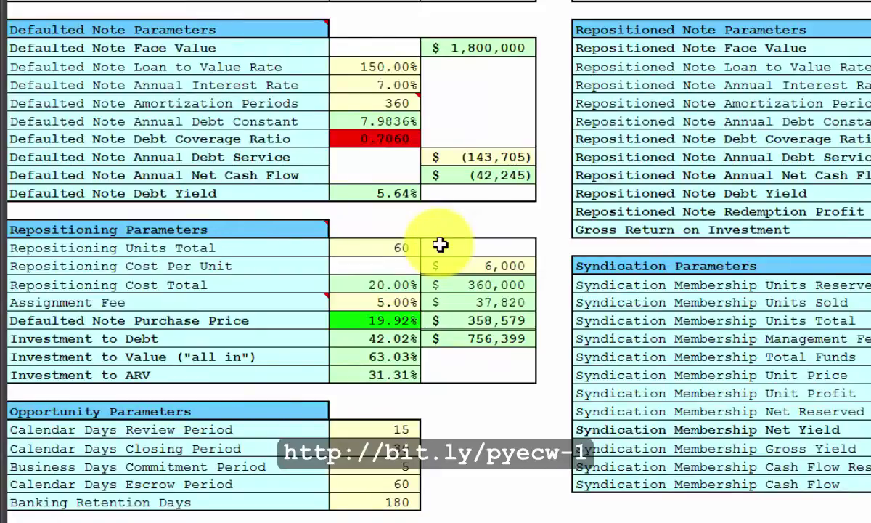
{"action": "mouse_move", "coordinate": [259, 309]}
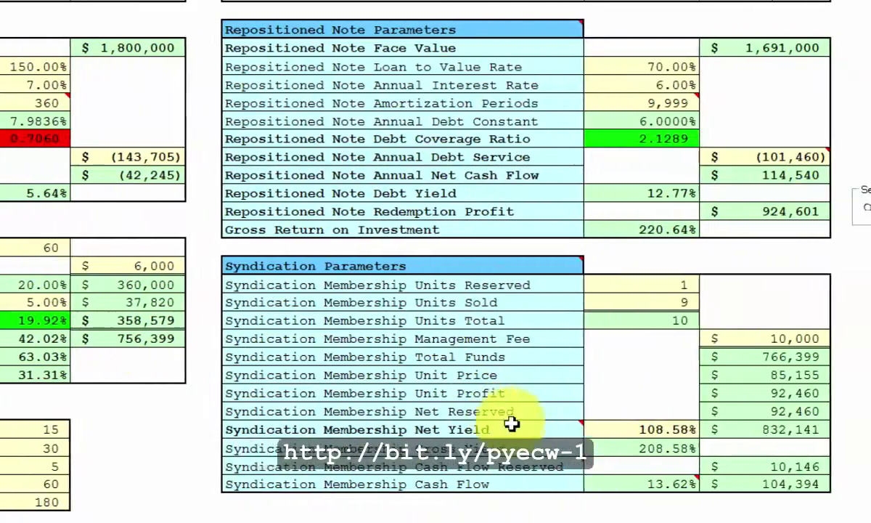
{"action": "mouse_move", "coordinate": [450, 436]}
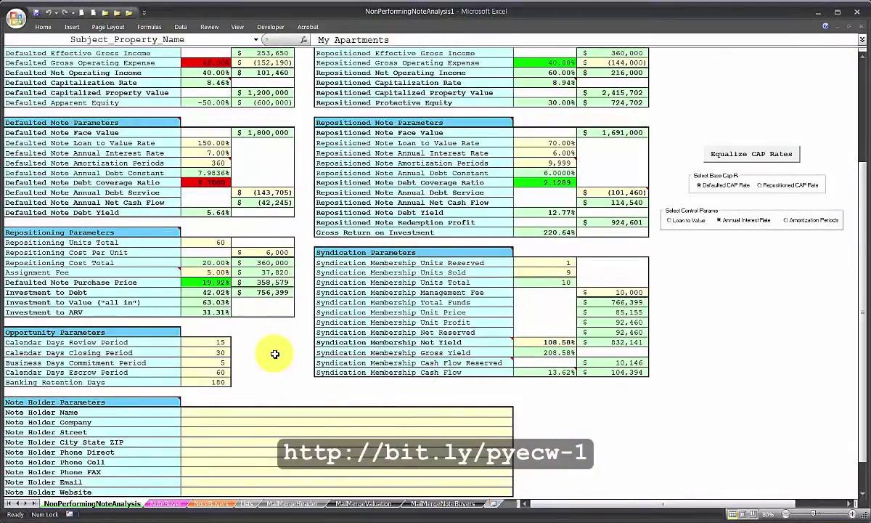
{"action": "scroll", "coordinate": [275, 354], "scroll_direction": "down", "scroll_amount": 3}
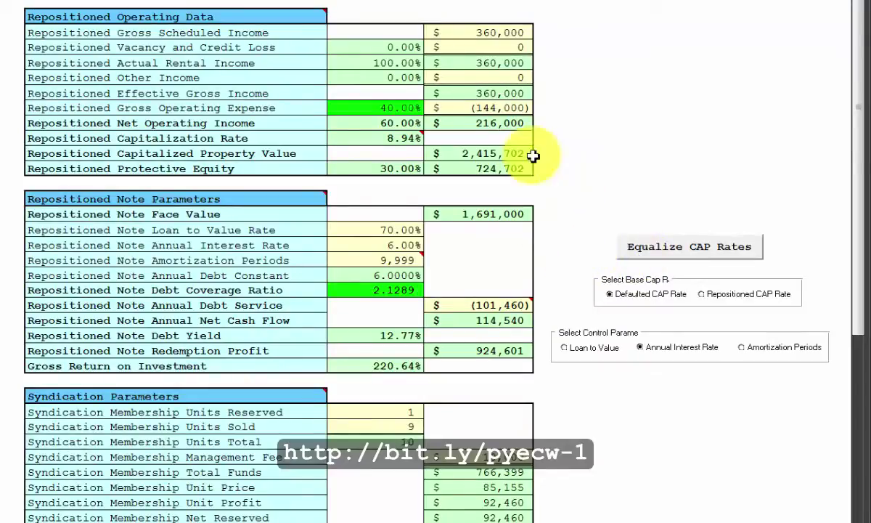
{"action": "mouse_move", "coordinate": [369, 142]}
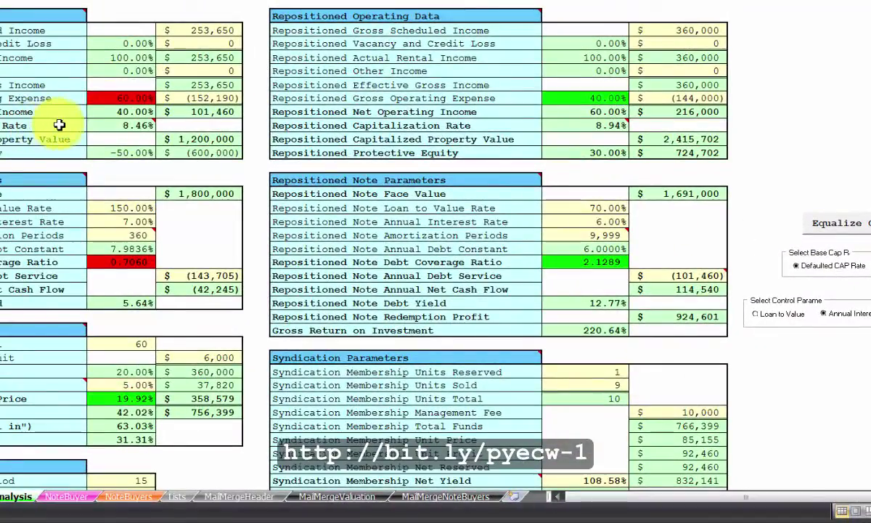
{"action": "mouse_move", "coordinate": [122, 125]}
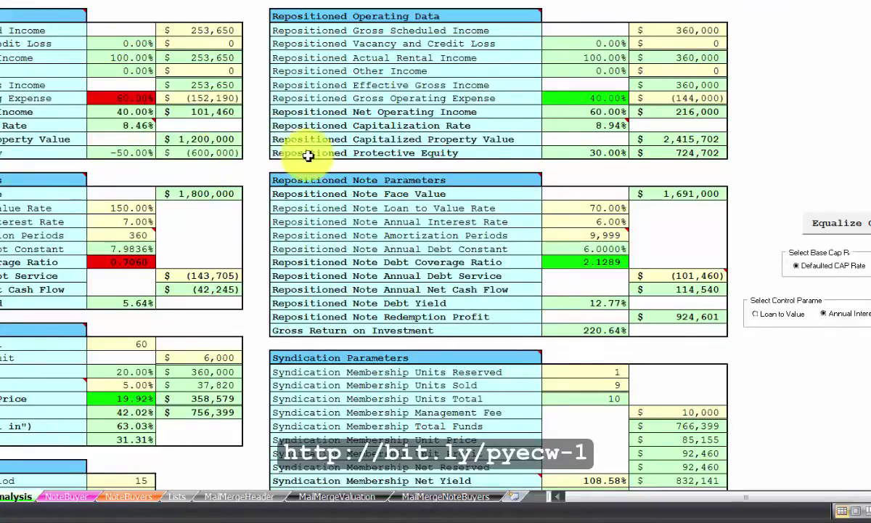
{"action": "mouse_move", "coordinate": [565, 128]}
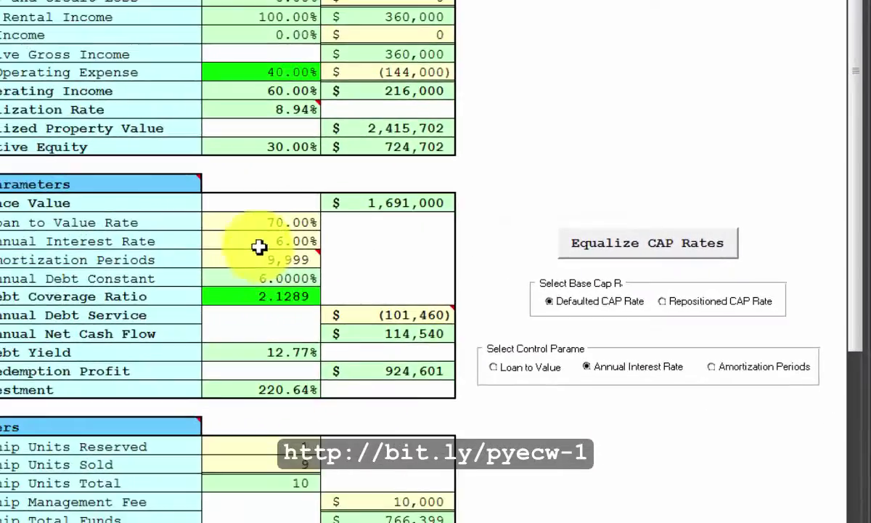
{"action": "mouse_move", "coordinate": [261, 259]}
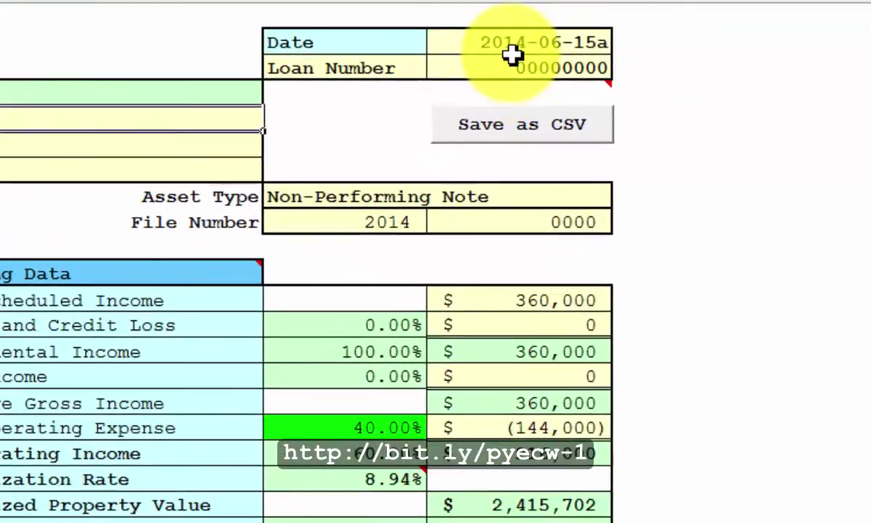
Step: Check the label choices for the loan number cell and set the Asset Type to Non-Performing Note
{"action": "left_click", "coordinate": [413, 68]}
{"action": "left_click", "coordinate": [434, 64]}
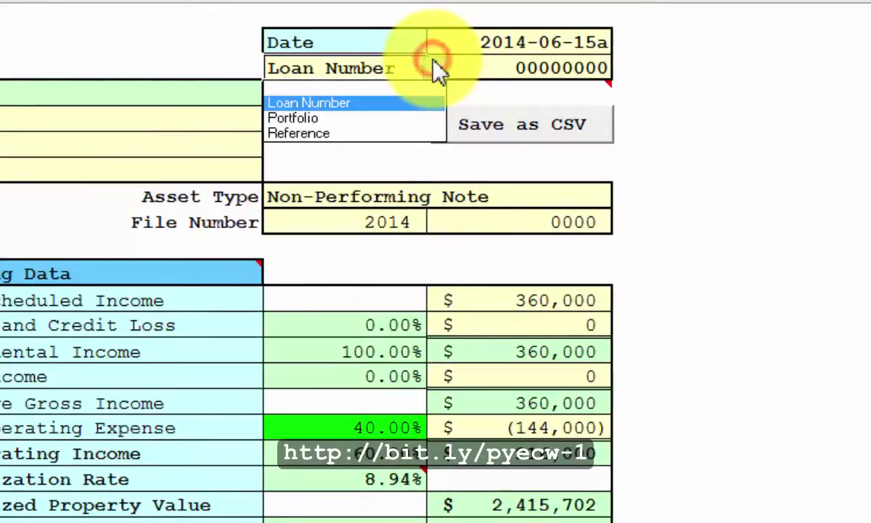
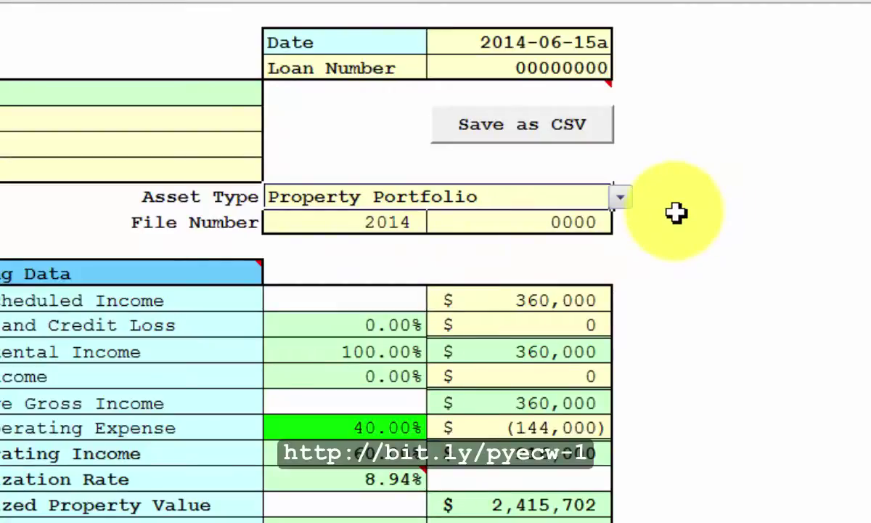
{"action": "left_click", "coordinate": [621, 196]}
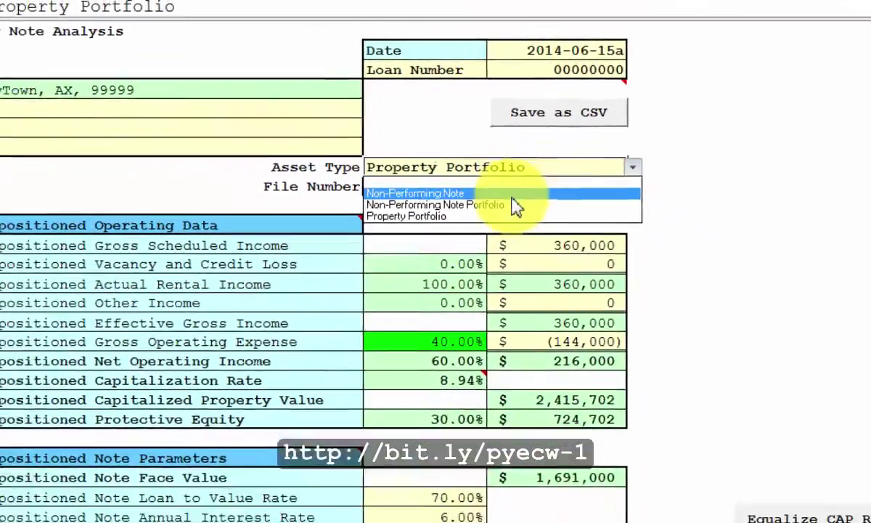
{"action": "left_click", "coordinate": [511, 195]}
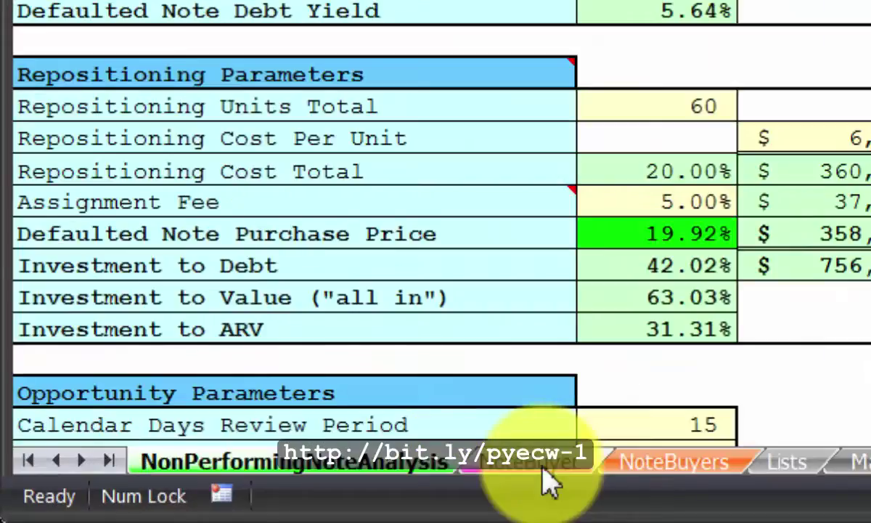
Step: Review the NoteBuyer form and the NoteBuyers list, and build the note buyer data for the MailMergeNoteBuyers sheet
{"action": "left_click", "coordinate": [550, 481]}
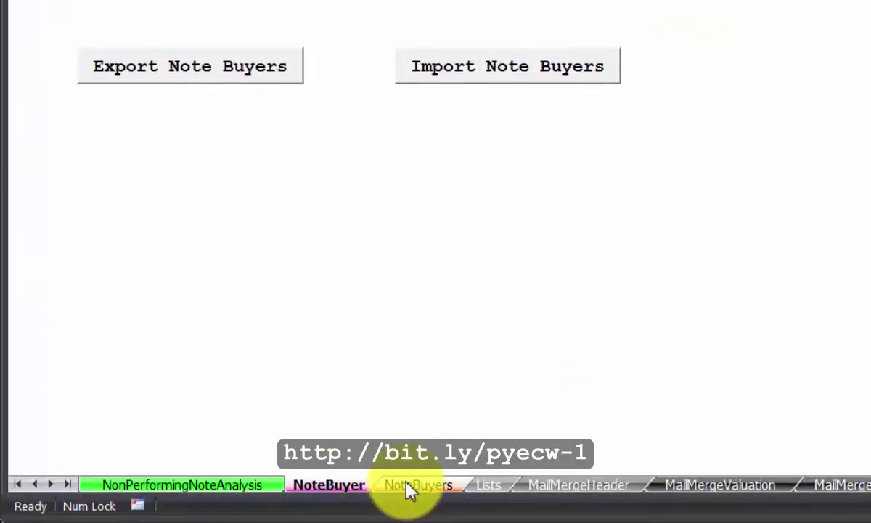
{"action": "left_click", "coordinate": [411, 485]}
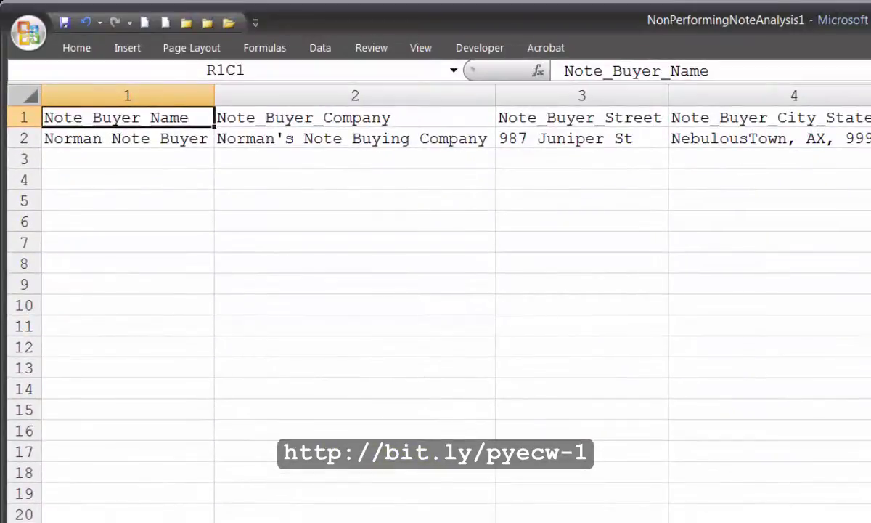
{"action": "key", "text": "ctrl+Page_Up"}
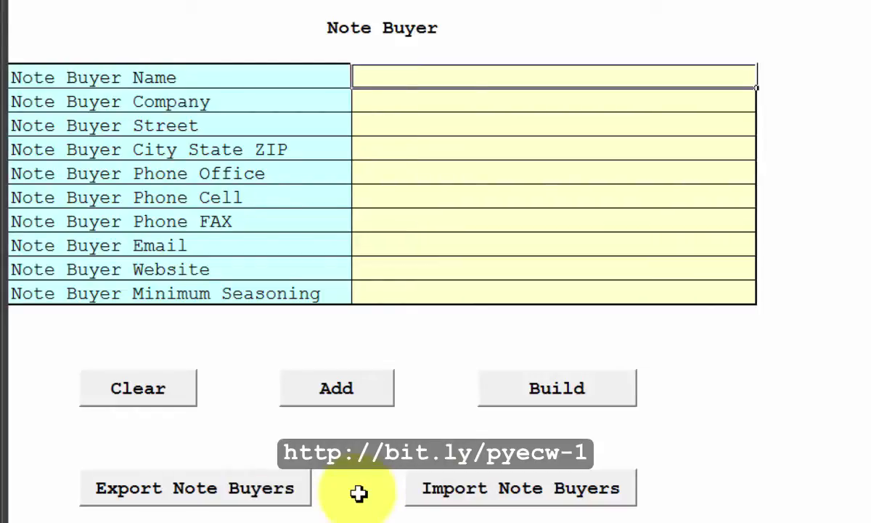
{"action": "left_click", "coordinate": [548, 397]}
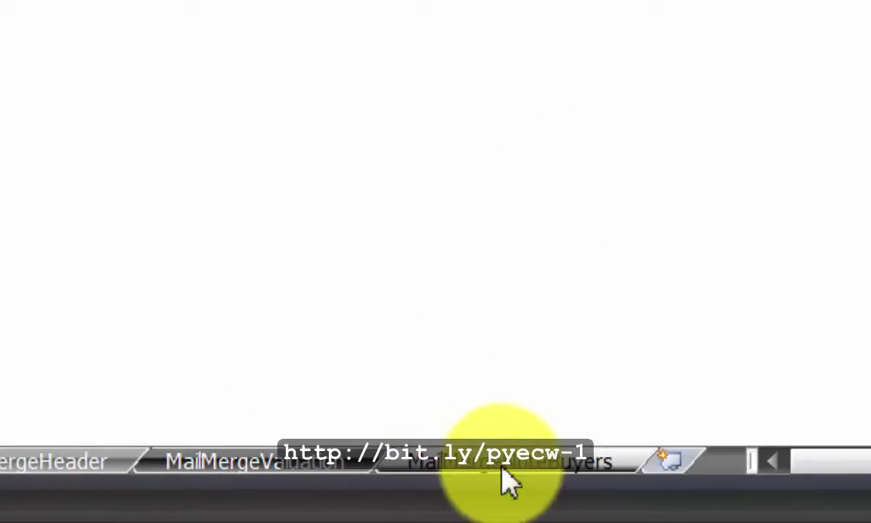
{"action": "left_click", "coordinate": [502, 465]}
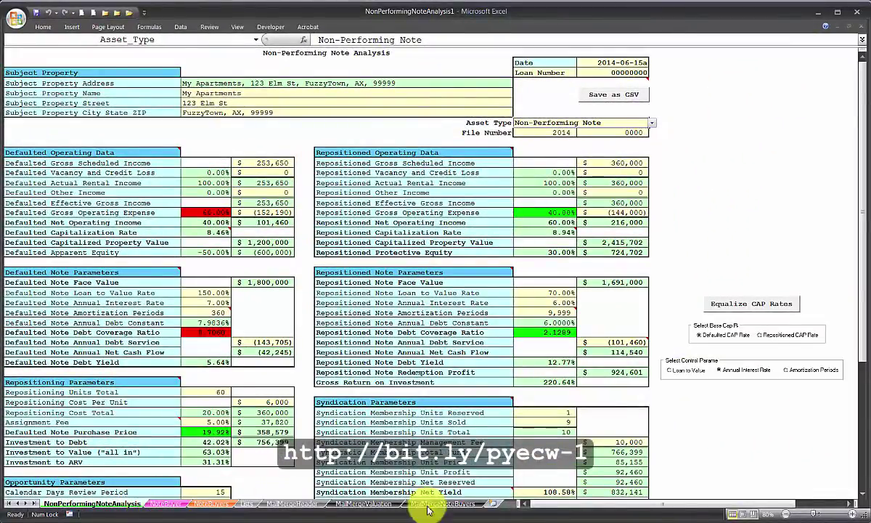
Step: Switch to Word and create a document from NonPerformingNoteAnalysis_LetterOfIntent.dotx, loading its CSV data with Windows (Default) encoding
{"action": "left_click", "coordinate": [483, 520]}
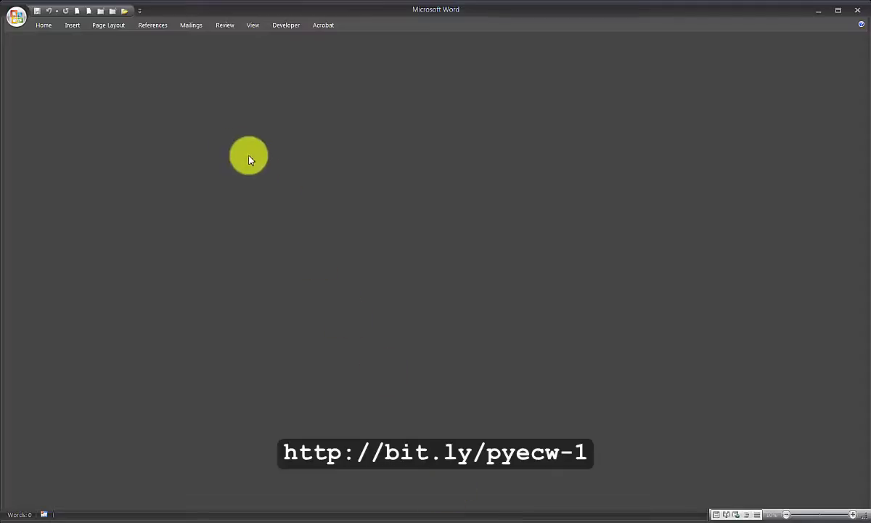
{"action": "left_click", "coordinate": [89, 13]}
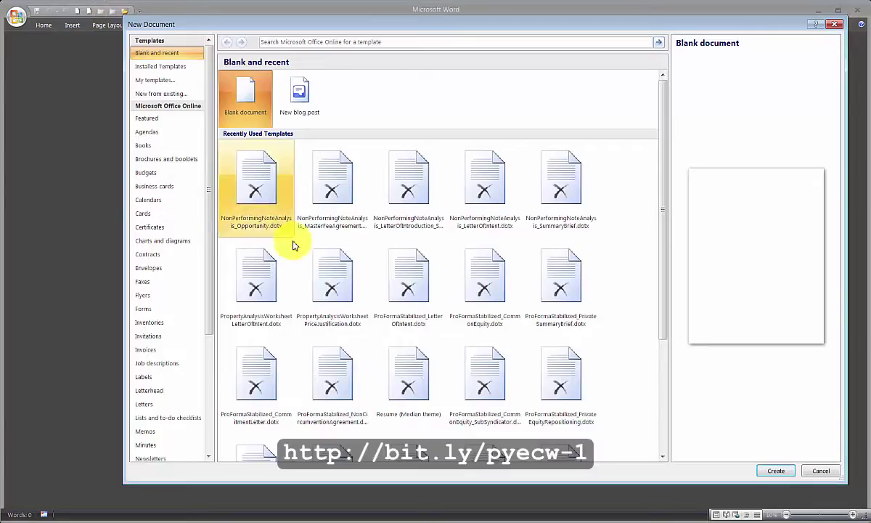
{"action": "left_click", "coordinate": [477, 188]}
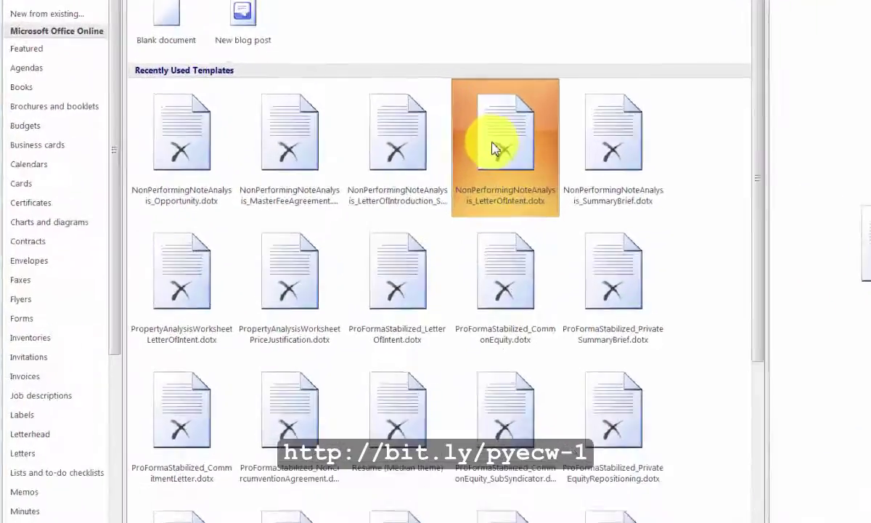
{"action": "double_click", "coordinate": [477, 189]}
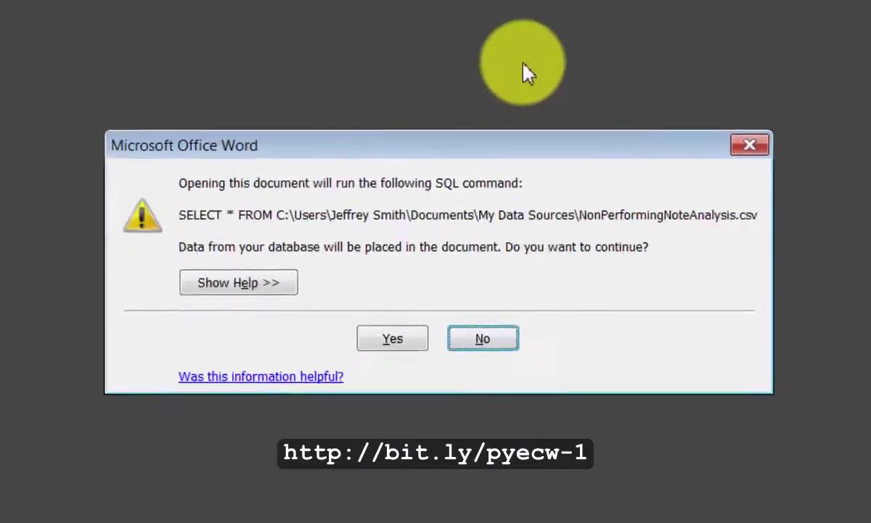
{"action": "left_click", "coordinate": [392, 338]}
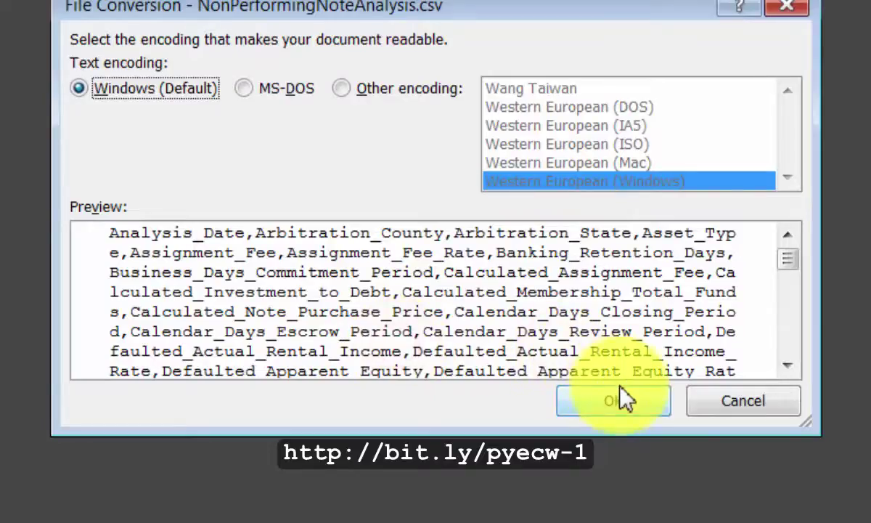
{"action": "left_click", "coordinate": [631, 408]}
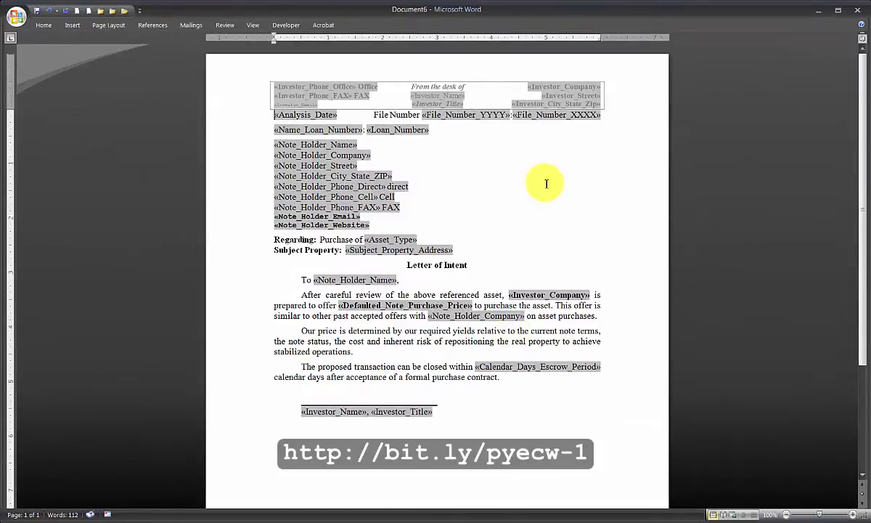
Step: Preview the letter of intent with its merged data and return to showing the merge field names
{"action": "key", "text": "alt"}
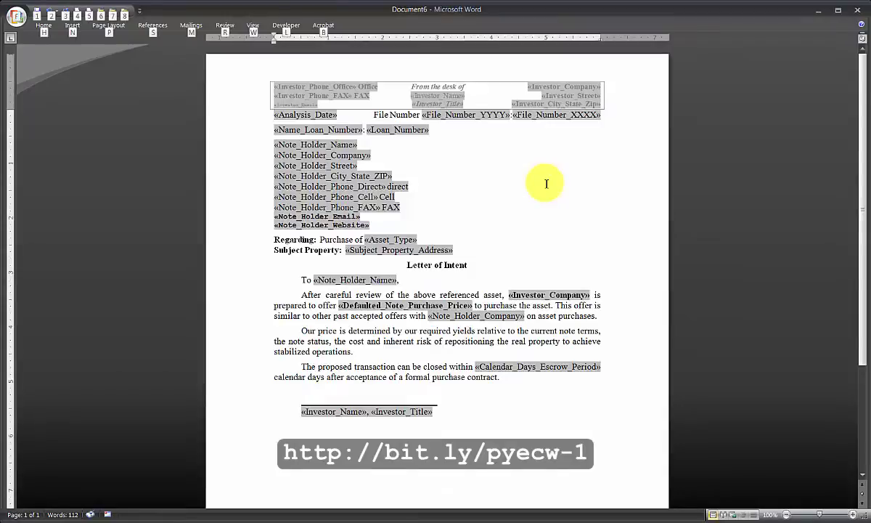
{"action": "key", "text": "m"}
{"action": "key", "text": "p"}
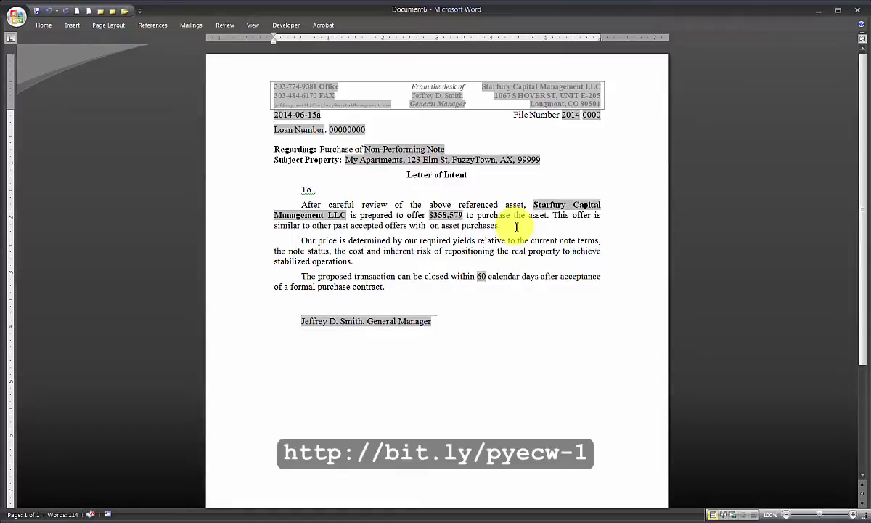
{"action": "key", "text": "alt+m"}
{"action": "key", "text": "p"}
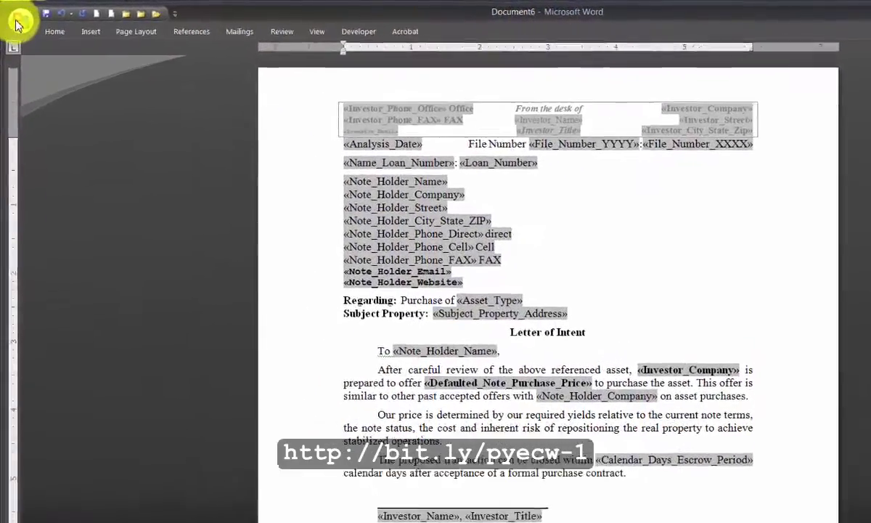
Step: Look over the formats available for saving a copy of the letter of intent and close the document without saving
{"action": "left_click", "coordinate": [12, 16]}
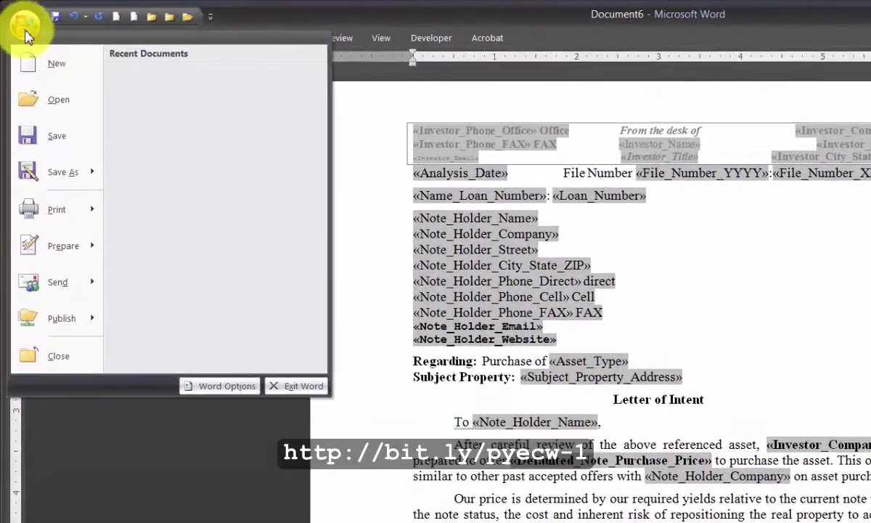
{"action": "mouse_move", "coordinate": [60, 171]}
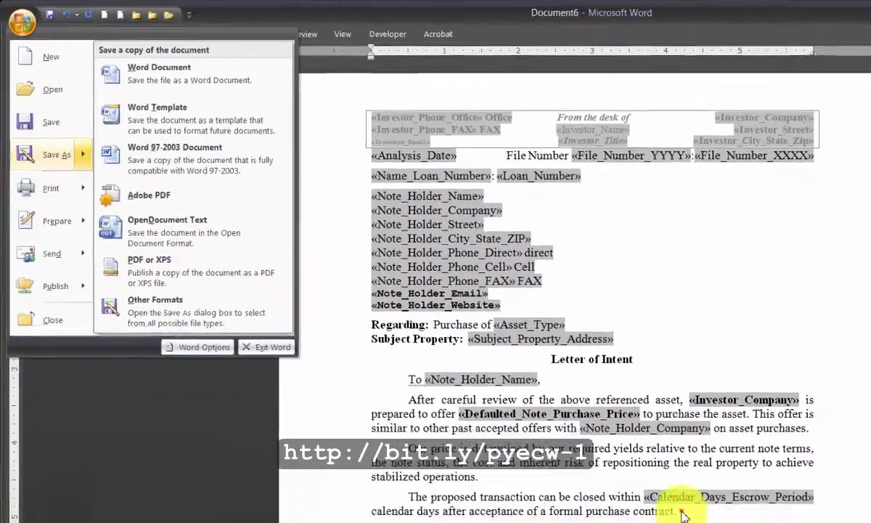
{"action": "left_click", "coordinate": [683, 514]}
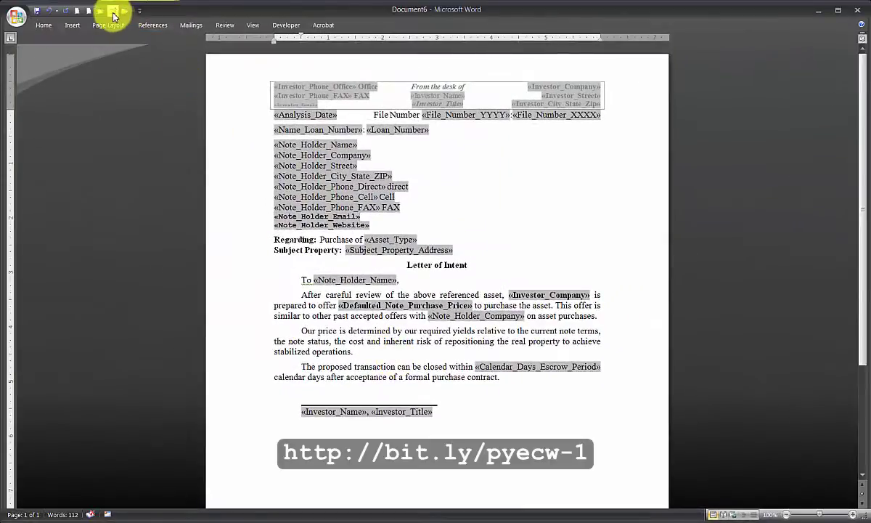
{"action": "key", "text": "ctrl+w"}
{"action": "left_click", "coordinate": [409, 278]}
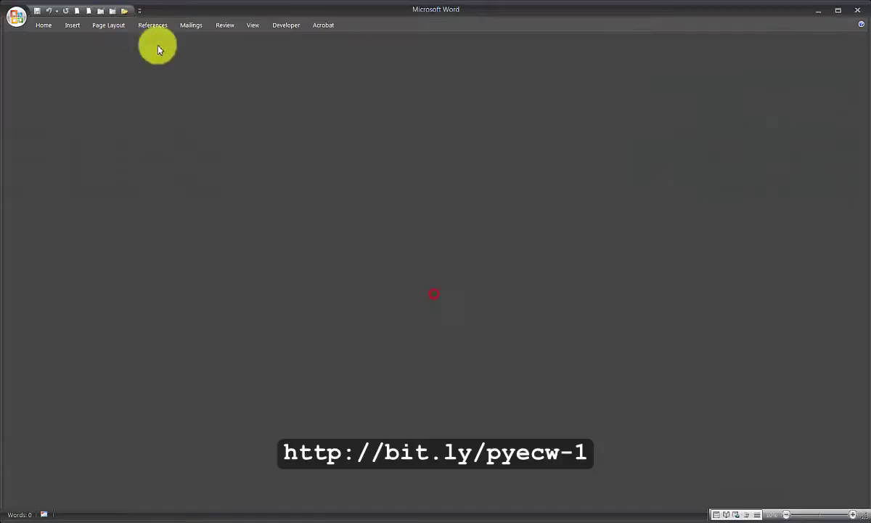
Step: Create a document from the NonPerformingNoteAnalysis_LetterOfIntroduction template, loading its data from NonPerformingNoteAnalysis.csv
{"action": "left_click", "coordinate": [90, 10]}
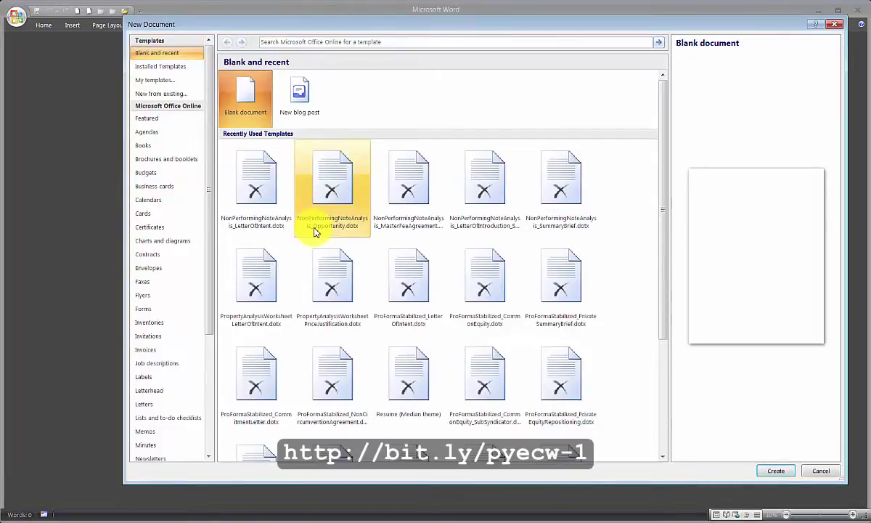
{"action": "left_click", "coordinate": [467, 198]}
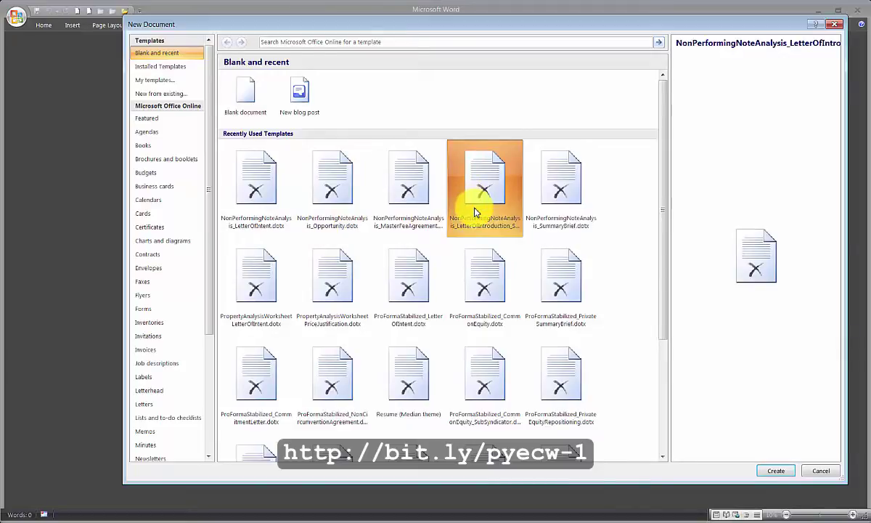
{"action": "double_click", "coordinate": [476, 211]}
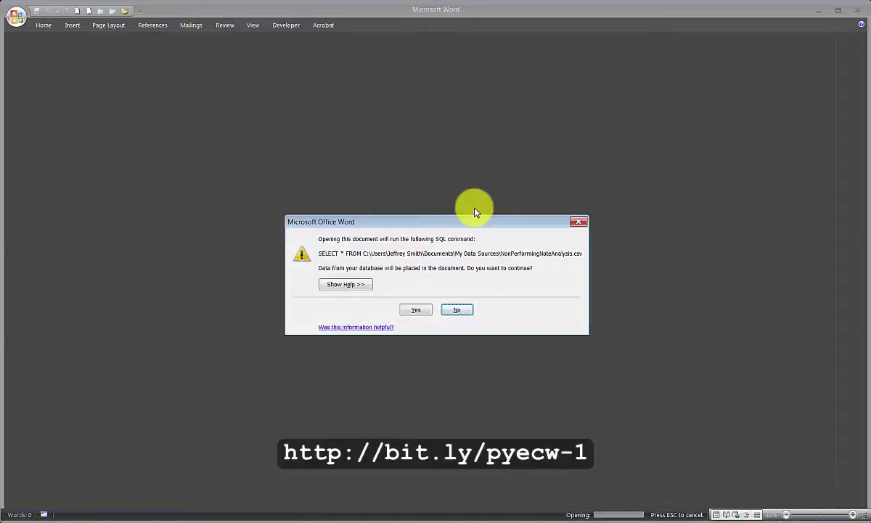
{"action": "left_click", "coordinate": [419, 313]}
{"action": "left_click", "coordinate": [494, 329]}
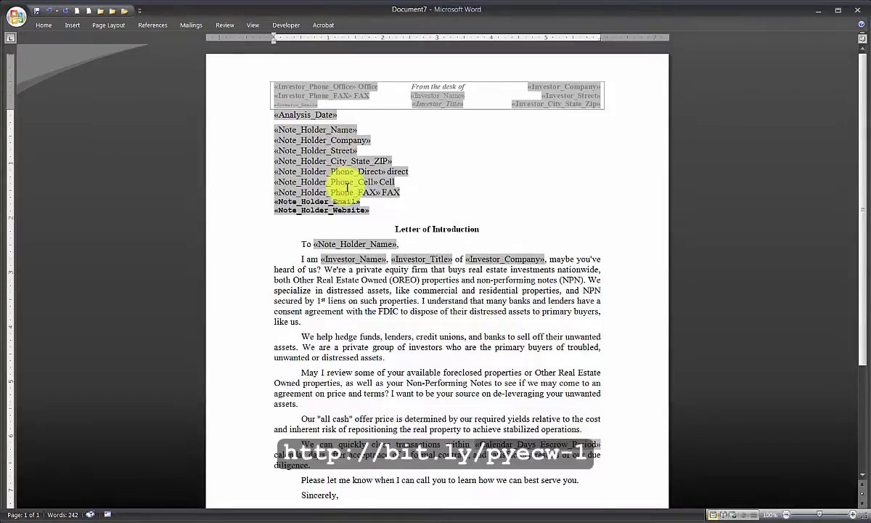
Step: Review the letter of introduction's merge fields and body text down to the signature, and close the document without saving
{"action": "double_click", "coordinate": [407, 172]}
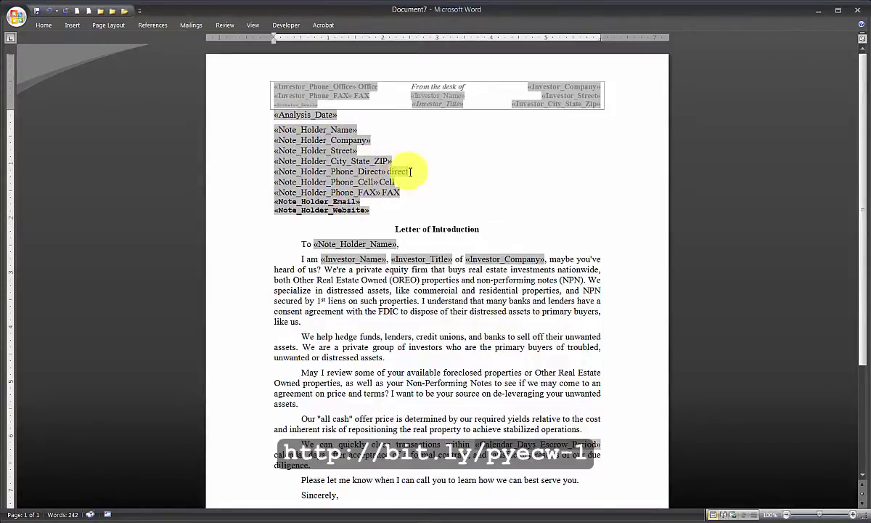
{"action": "scroll", "coordinate": [457, 188], "scroll_direction": "down", "scroll_amount": 3}
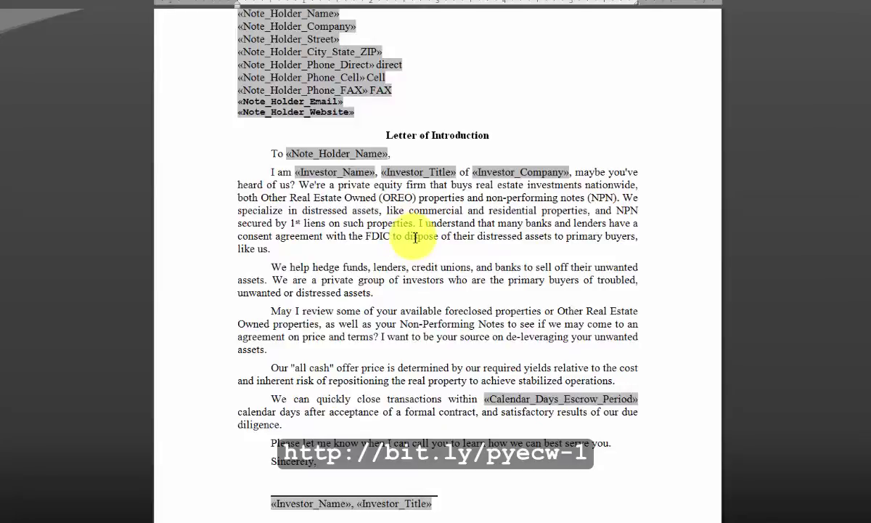
{"action": "key", "text": "alt+F4"}
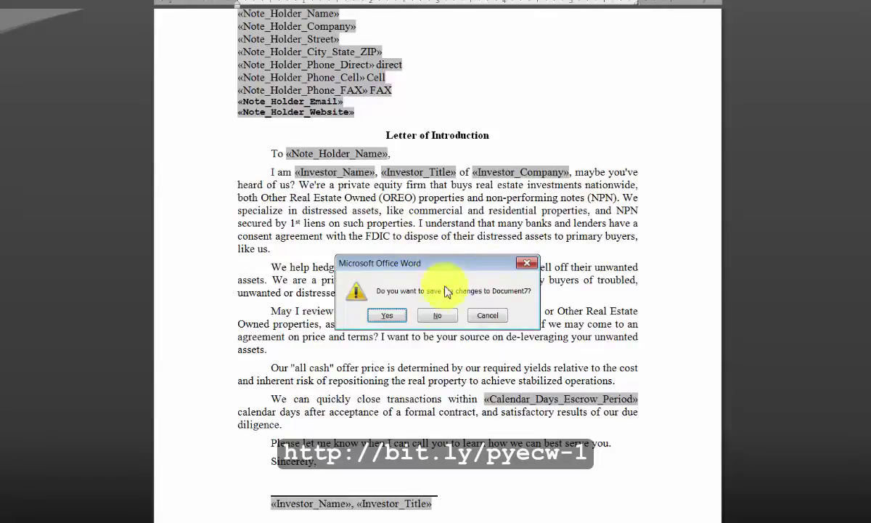
{"action": "left_click", "coordinate": [442, 313]}
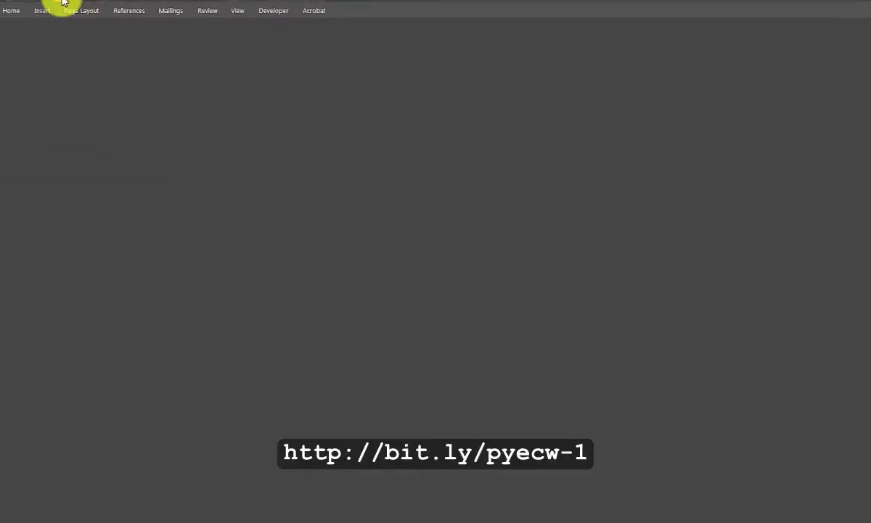
Step: Create a document from NonPerformingNoteAnalysis_Opportunity.dotx, declining to run its stored MailMergeNoteBuyers query
{"action": "left_click", "coordinate": [87, 10]}
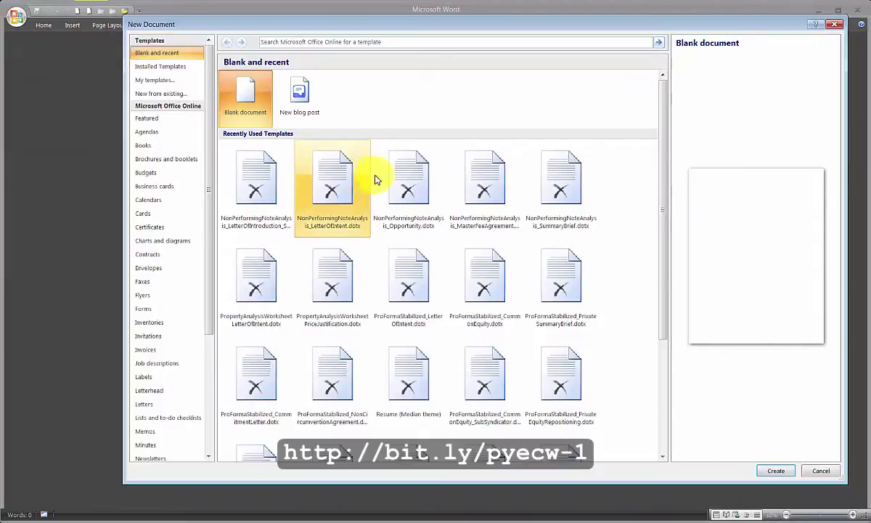
{"action": "left_click", "coordinate": [399, 176]}
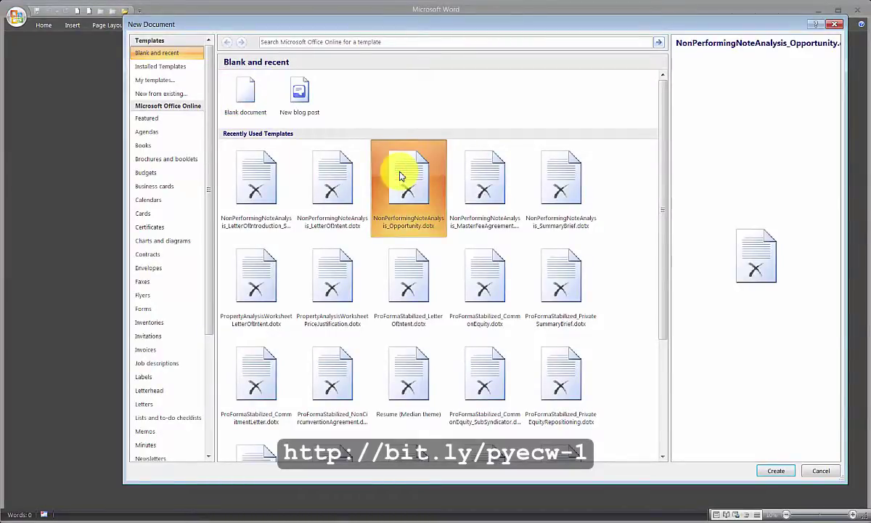
{"action": "double_click", "coordinate": [400, 175]}
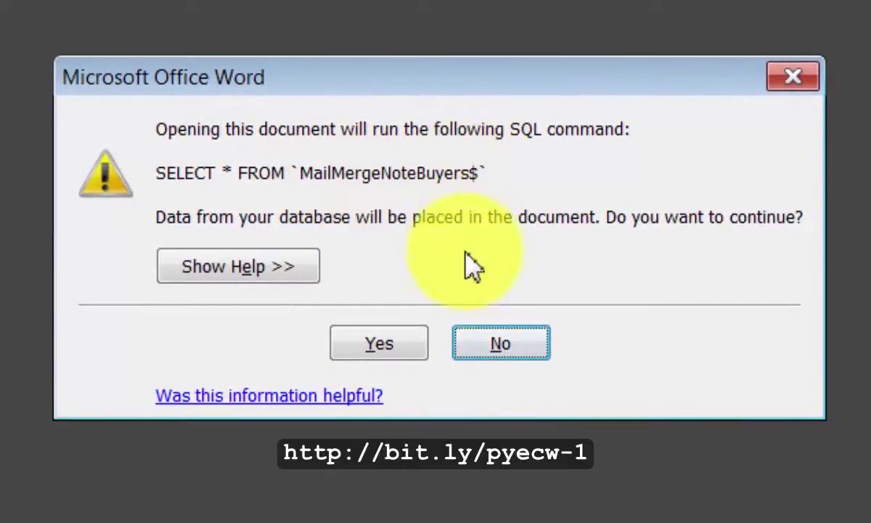
{"action": "left_click", "coordinate": [514, 352]}
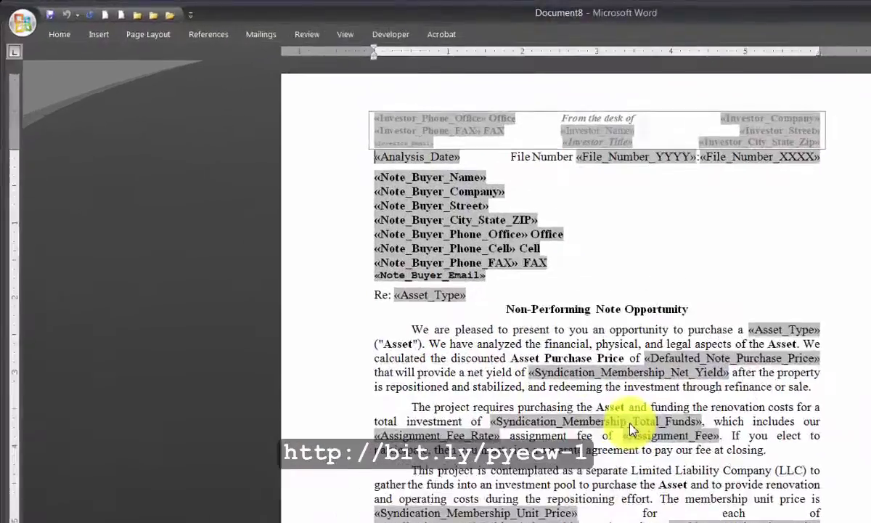
Step: Attach NonPerformingNoteAnalysis.xlsm as the recipient list, using the MailMergeNoteBuyers$ table with its first row as column headers
{"action": "key", "text": "alt+m"}
{"action": "key", "text": "r"}
{"action": "key", "text": "e"}
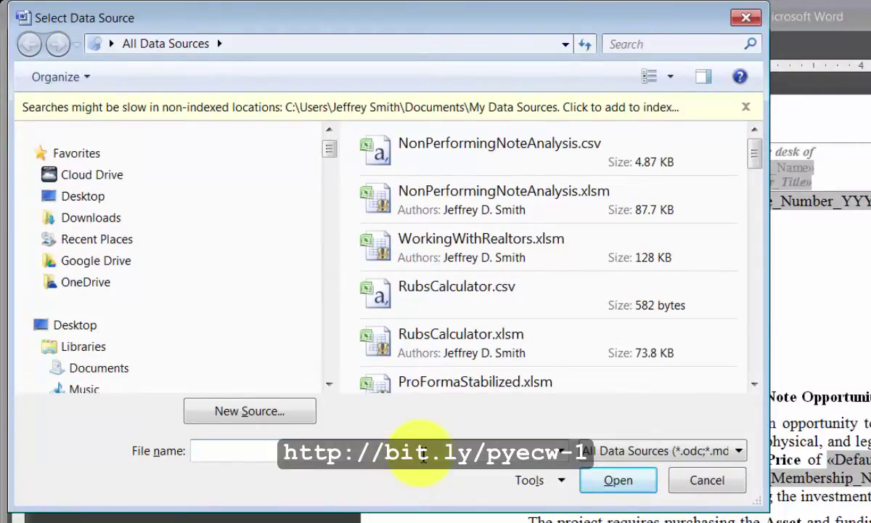
{"action": "left_click", "coordinate": [537, 210]}
{"action": "left_click", "coordinate": [610, 480]}
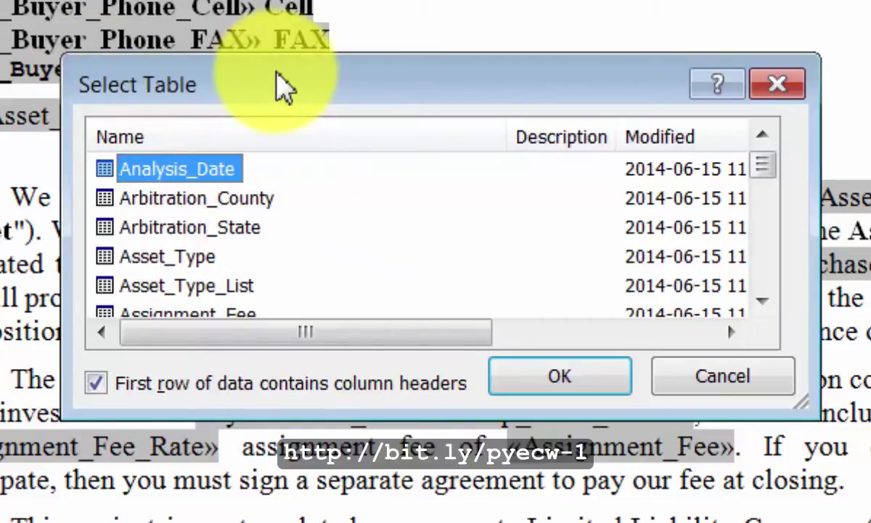
{"action": "key", "text": "m"}
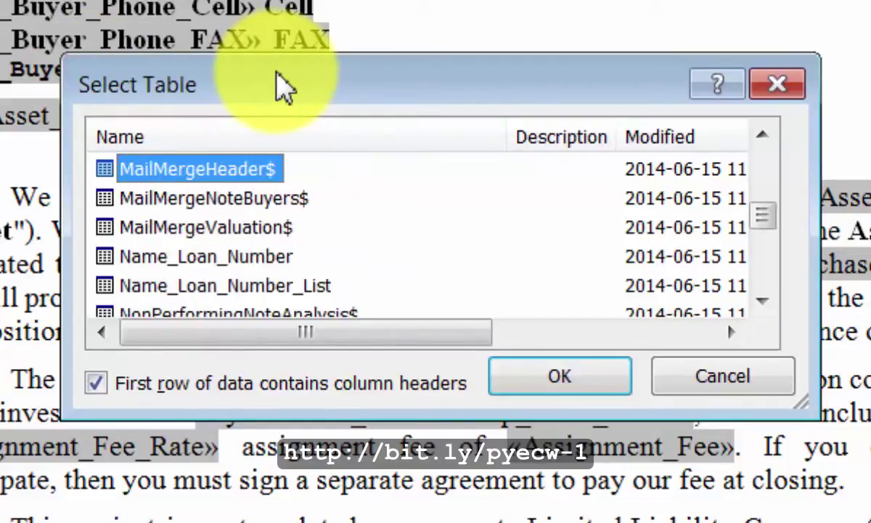
{"action": "left_click", "coordinate": [206, 200]}
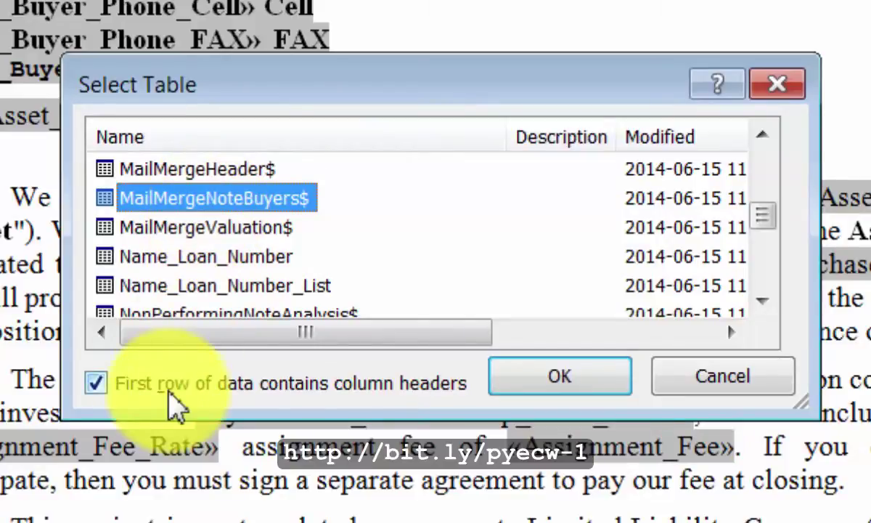
{"action": "left_click", "coordinate": [580, 379]}
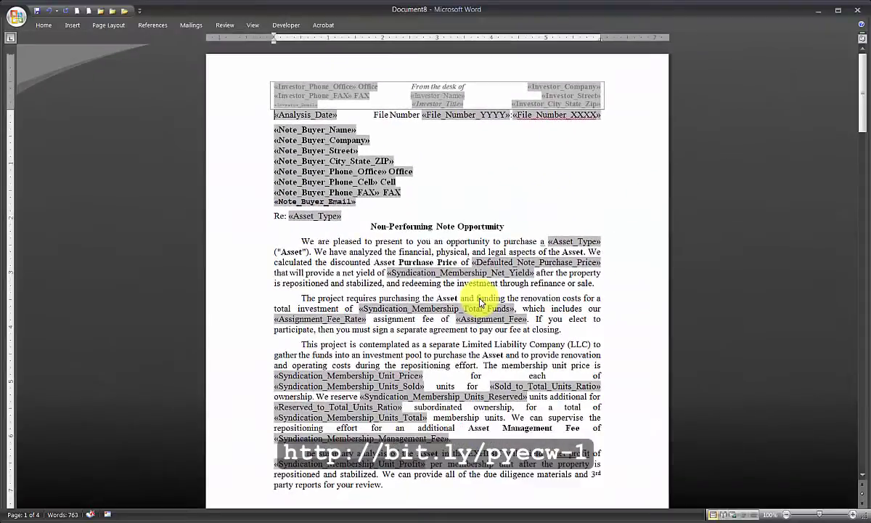
Step: Preview the opportunity letter with the merged note buyer data, hide the ribbon commands, and read the letter down to the signature
{"action": "key", "text": "alt+m"}
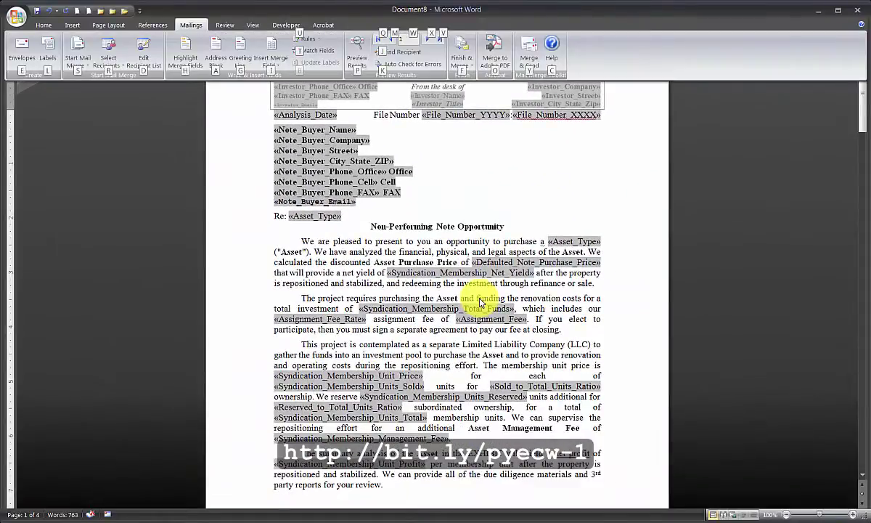
{"action": "key", "text": "p"}
{"action": "key", "text": "ctrl+F1"}
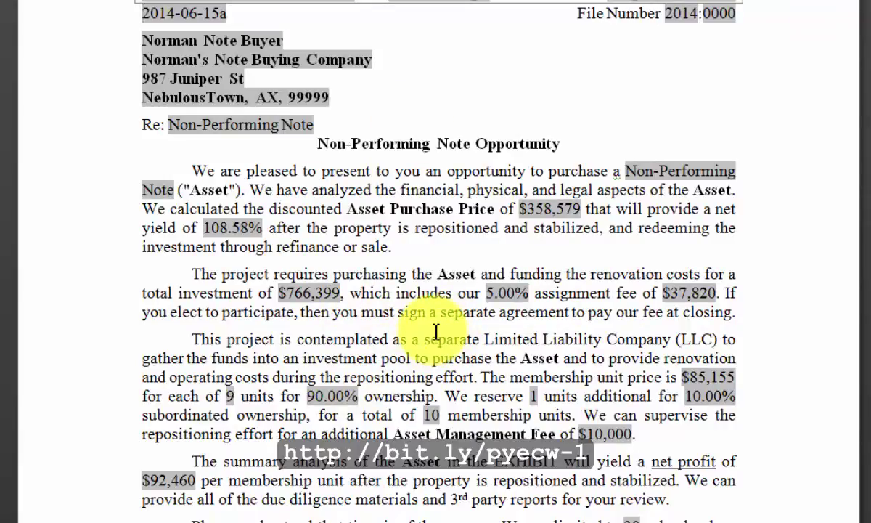
{"action": "scroll", "coordinate": [435, 331], "scroll_direction": "down", "scroll_amount": 4}
{"action": "scroll", "coordinate": [436, 332], "scroll_direction": "up", "scroll_amount": 4}
{"action": "scroll", "coordinate": [436, 332], "scroll_direction": "down", "scroll_amount": 4}
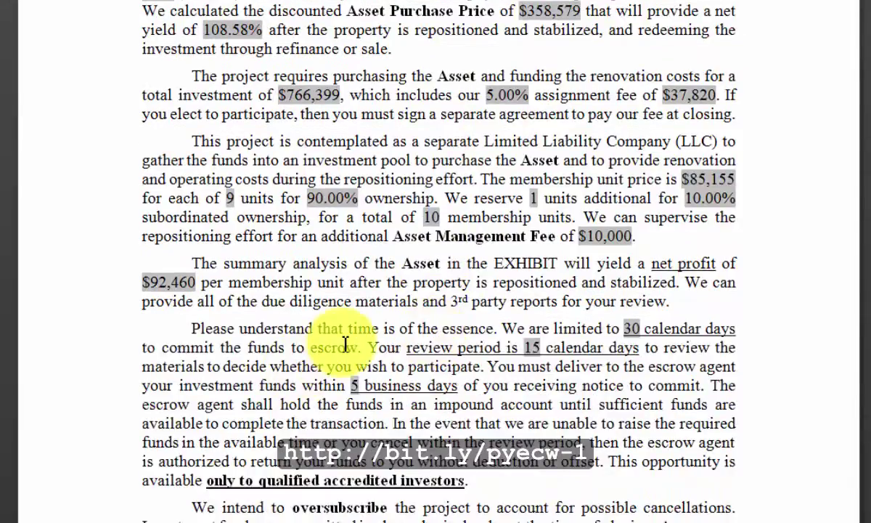
{"action": "scroll", "coordinate": [282, 501], "scroll_direction": "down", "scroll_amount": 3}
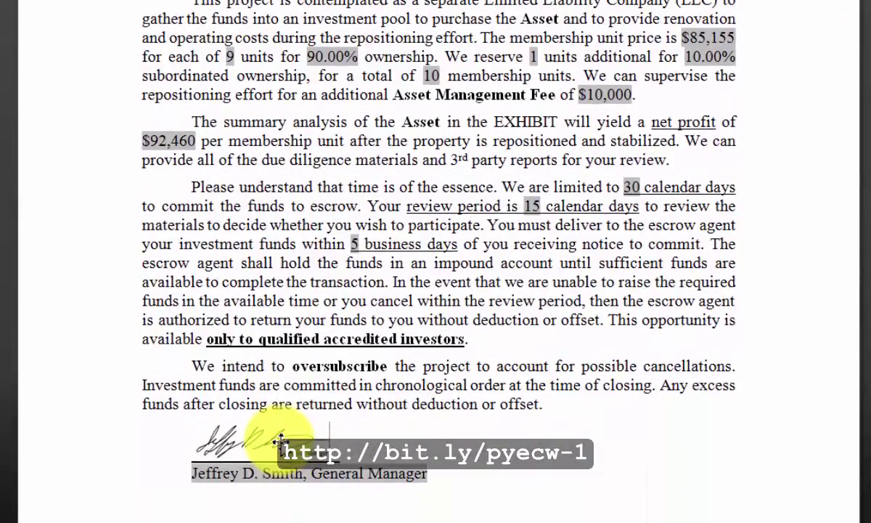
{"action": "scroll", "coordinate": [448, 272], "scroll_direction": "down", "scroll_amount": 7}
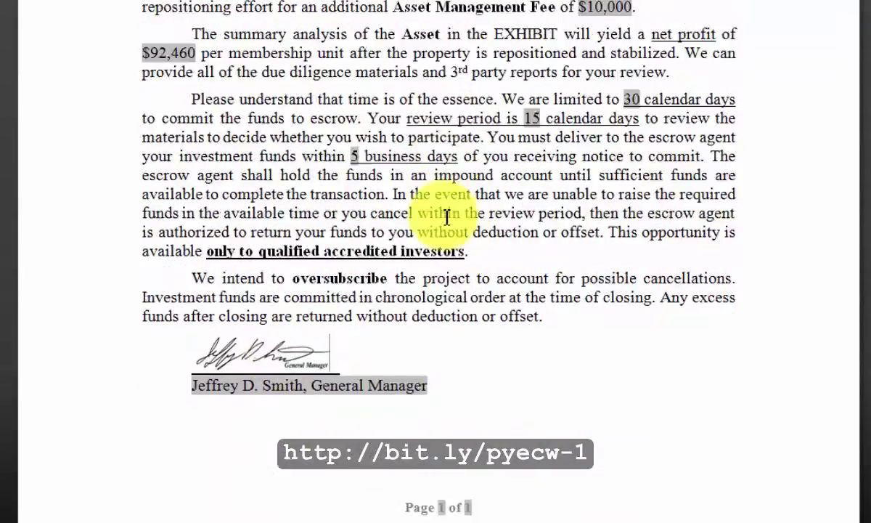
Step: Examine the letter's exhibit from the current operating data through the purchase, redemption and syndication parameters, ending at the membership cash flow
{"action": "scroll", "coordinate": [446, 324], "scroll_direction": "down", "scroll_amount": 5}
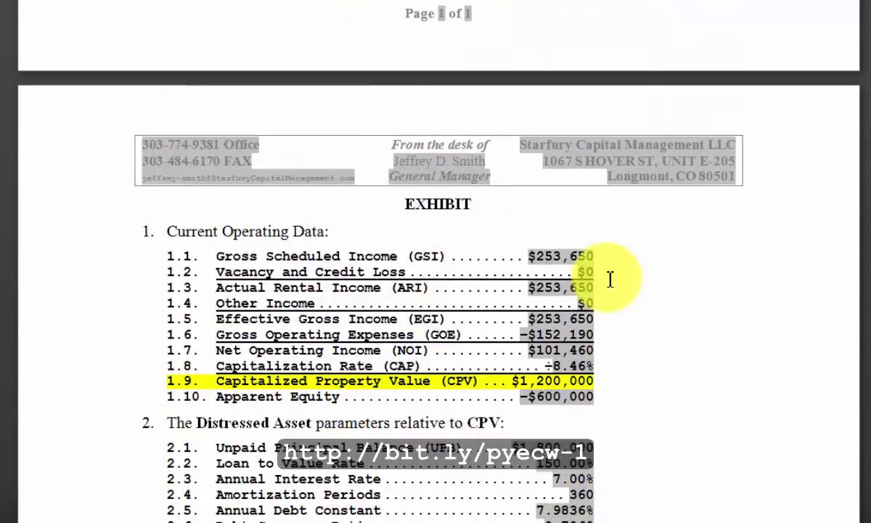
{"action": "scroll", "coordinate": [704, 314], "scroll_direction": "down", "scroll_amount": 4}
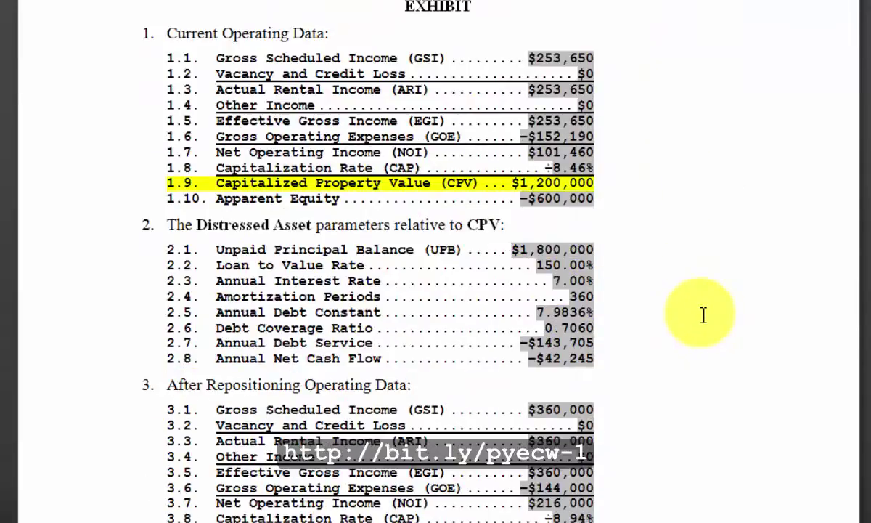
{"action": "scroll", "coordinate": [704, 314], "scroll_direction": "down", "scroll_amount": 2}
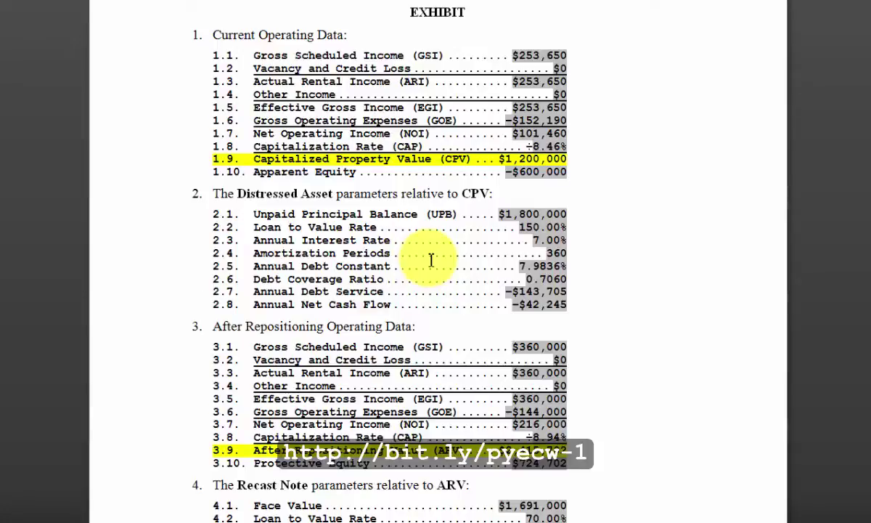
{"action": "scroll", "coordinate": [431, 259], "scroll_direction": "down", "scroll_amount": 3}
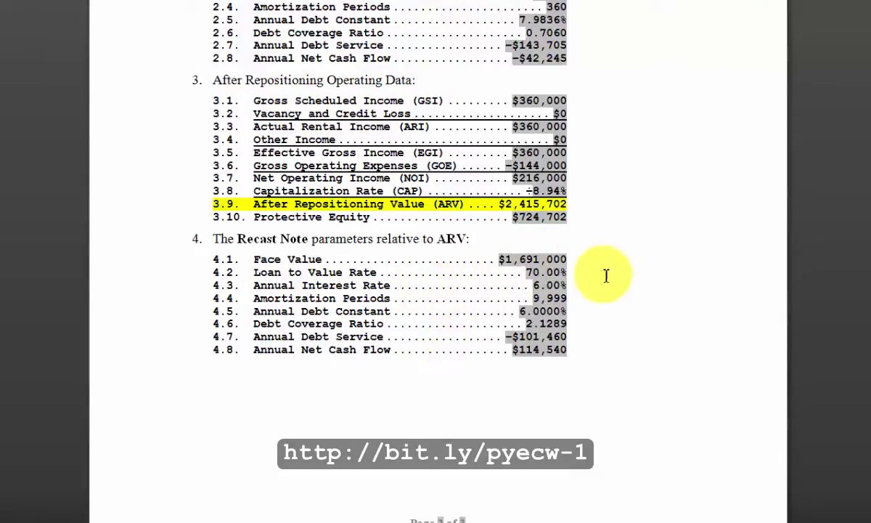
{"action": "scroll", "coordinate": [606, 276], "scroll_direction": "down", "scroll_amount": 4}
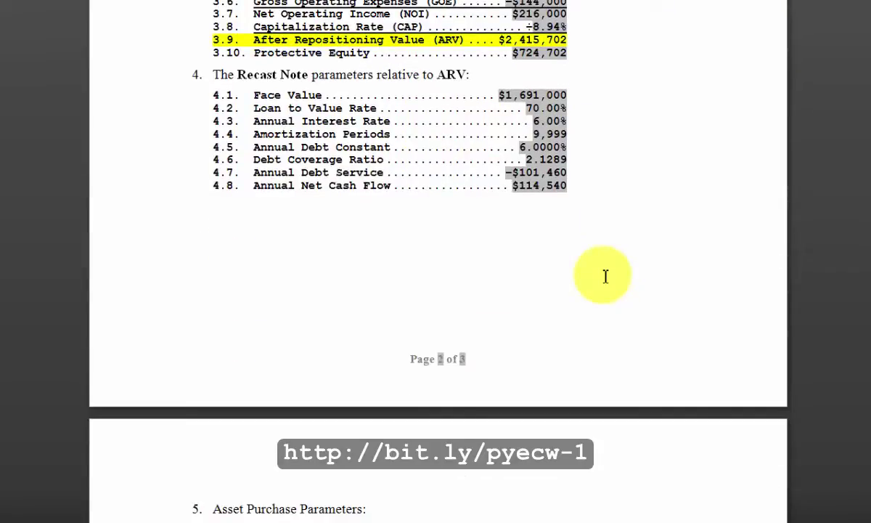
{"action": "scroll", "coordinate": [533, 273], "scroll_direction": "down", "scroll_amount": 4}
{"action": "scroll", "coordinate": [533, 271], "scroll_direction": "down", "scroll_amount": 4}
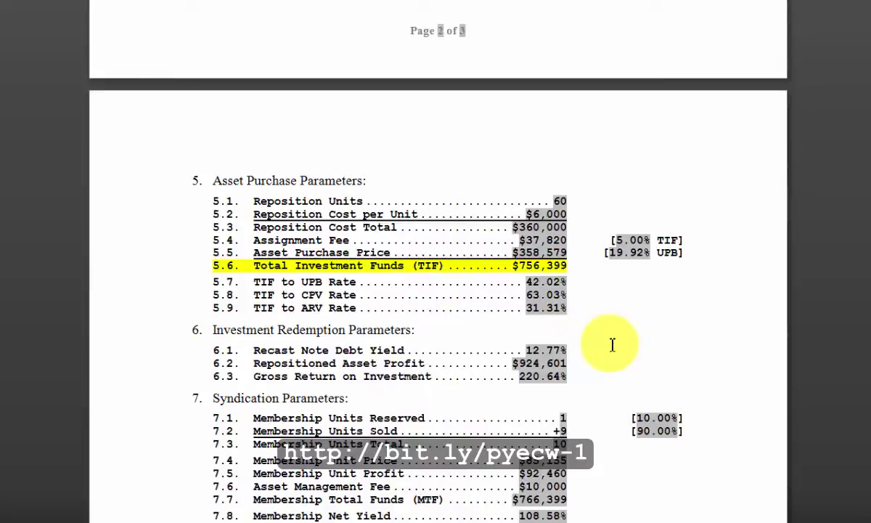
{"action": "scroll", "coordinate": [612, 345], "scroll_direction": "down", "scroll_amount": 3}
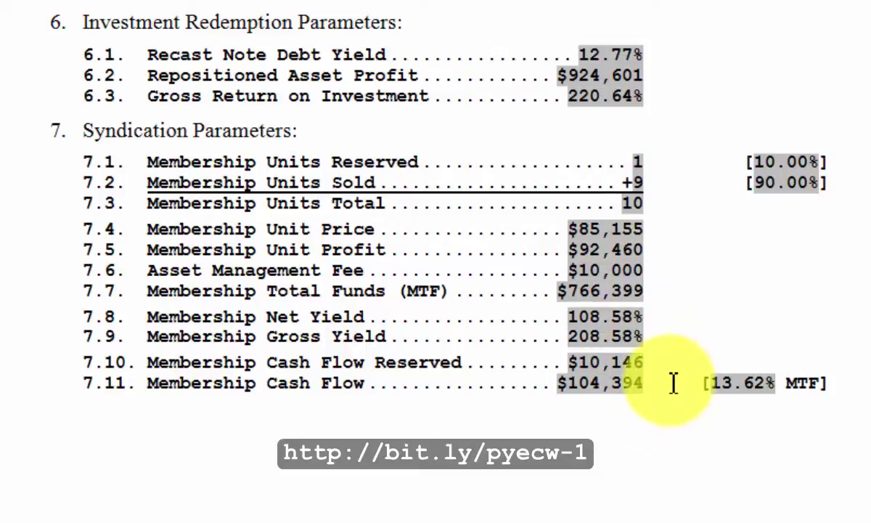
{"action": "left_click", "coordinate": [794, 388]}
{"action": "left_click", "coordinate": [775, 385]}
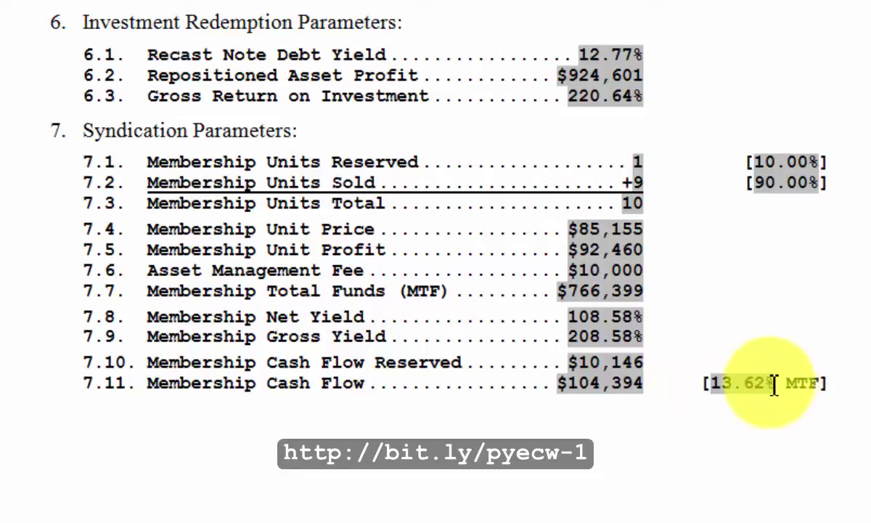
{"action": "left_click", "coordinate": [791, 386]}
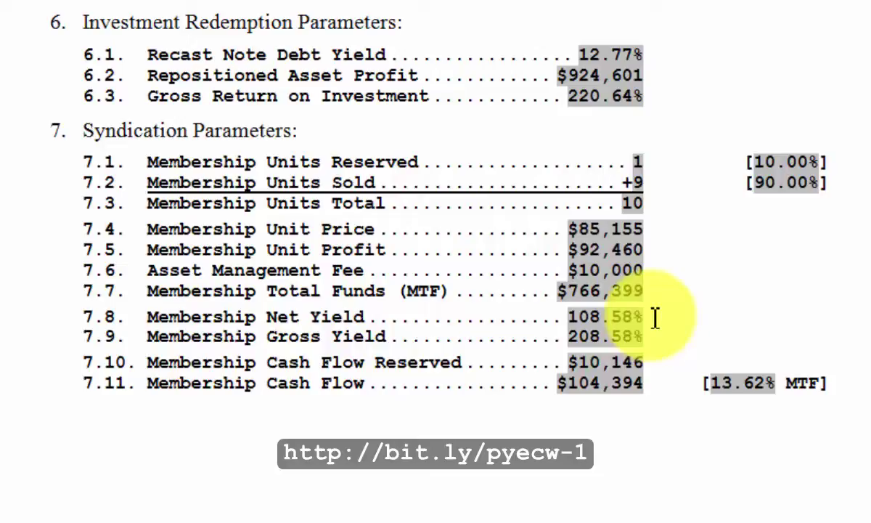
Step: Go back up the exhibit to compare the recast note, after-repositioning and distressed asset figures
{"action": "scroll", "coordinate": [655, 317], "scroll_direction": "up", "scroll_amount": 8}
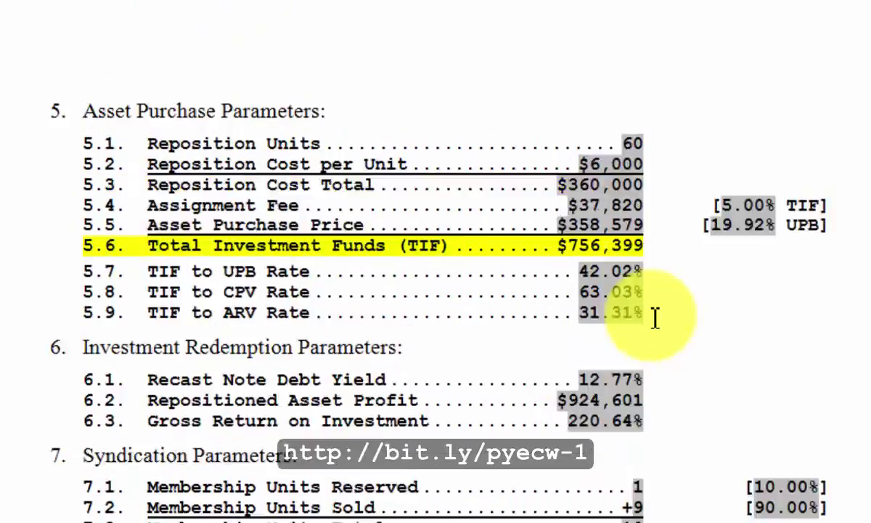
{"action": "scroll", "coordinate": [655, 318], "scroll_direction": "up", "scroll_amount": 5}
{"action": "scroll", "coordinate": [655, 318], "scroll_direction": "up", "scroll_amount": 1}
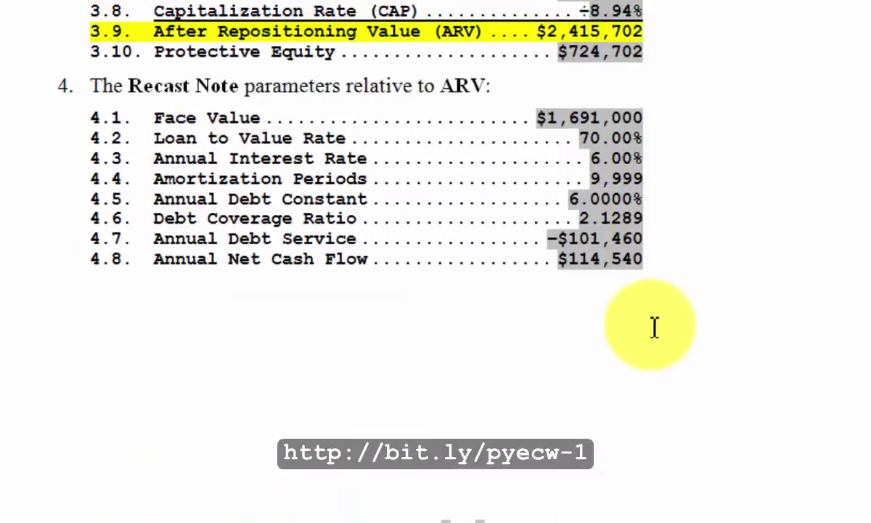
{"action": "scroll", "coordinate": [711, 439], "scroll_direction": "up", "scroll_amount": 2}
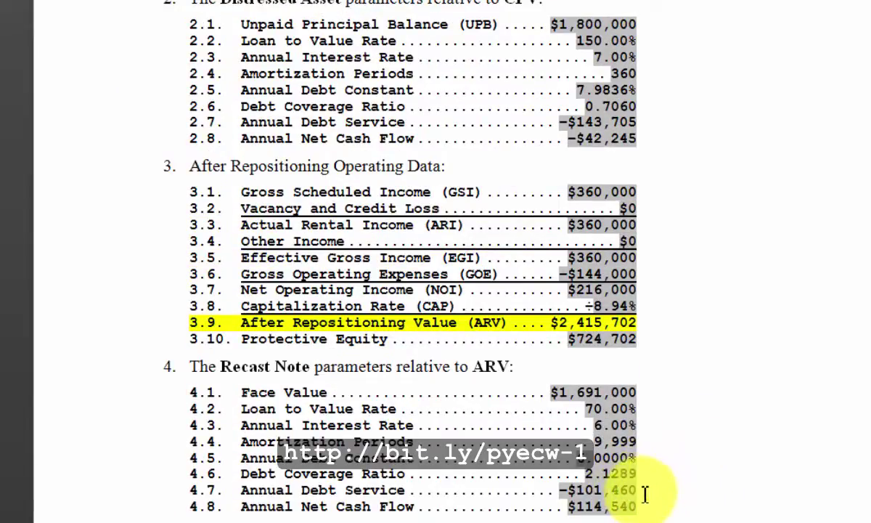
{"action": "scroll", "coordinate": [643, 494], "scroll_direction": "up", "scroll_amount": 4}
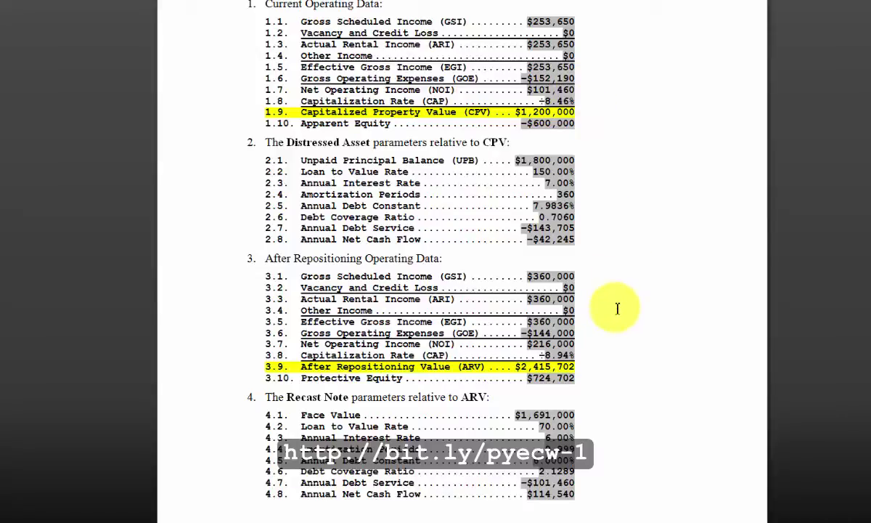
Step: Review the exhibit's recast note, asset purchase and investment redemption parameters, and return to the beginning of the opportunity letter
{"action": "scroll", "coordinate": [618, 309], "scroll_direction": "down", "scroll_amount": 3}
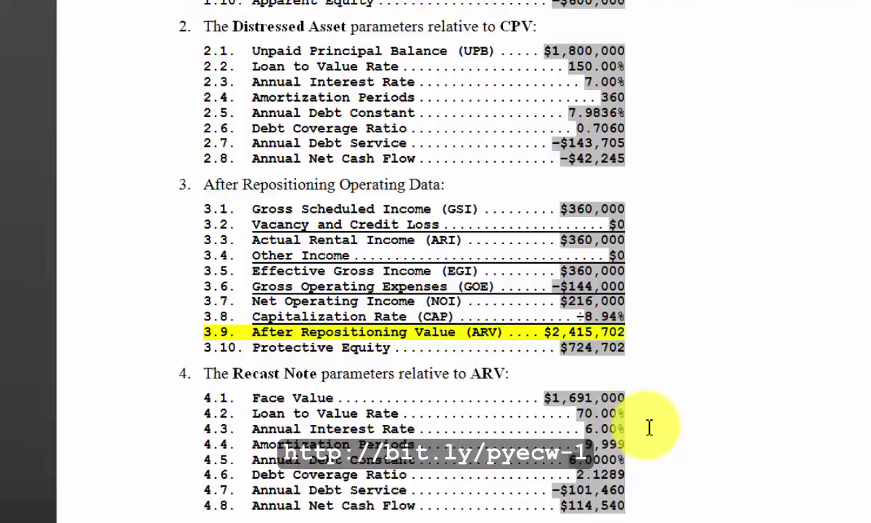
{"action": "scroll", "coordinate": [650, 429], "scroll_direction": "down", "scroll_amount": 10}
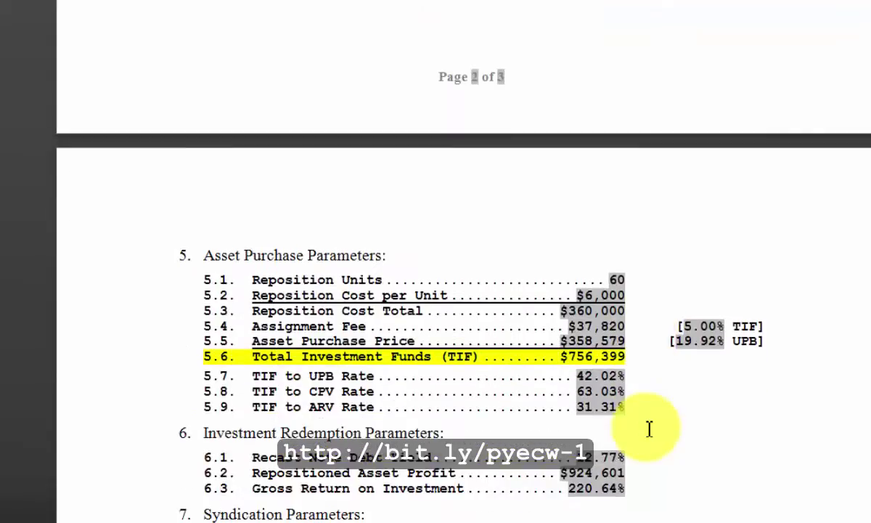
{"action": "scroll", "coordinate": [650, 430], "scroll_direction": "down", "scroll_amount": 3}
{"action": "scroll", "coordinate": [650, 429], "scroll_direction": "up", "scroll_amount": 15}
{"action": "scroll", "coordinate": [600, 400], "scroll_direction": "up", "scroll_amount": 10}
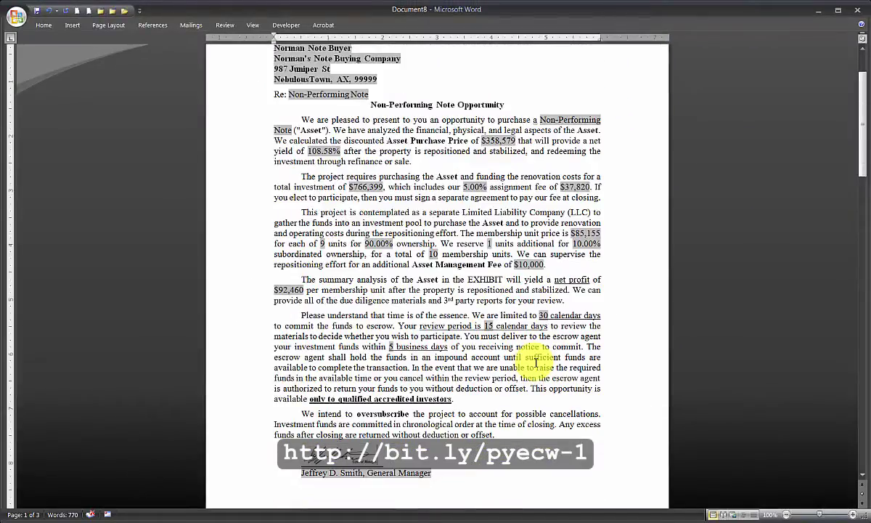
{"action": "scroll", "coordinate": [536, 363], "scroll_direction": "up", "scroll_amount": 2}
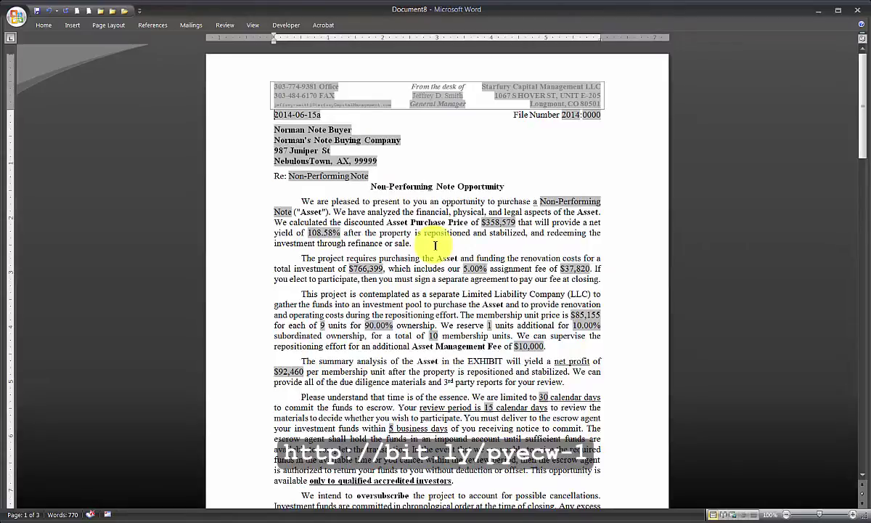
Step: Close the opportunity letter and create a document from the NonPerformingNoteAnalysis_MasterFeeAgreement template, loading NonPerformingNoteAnalysis.csv with Windows (Default) encoding
{"action": "key", "text": "ctrl+w"}
{"action": "left_click", "coordinate": [442, 296]}
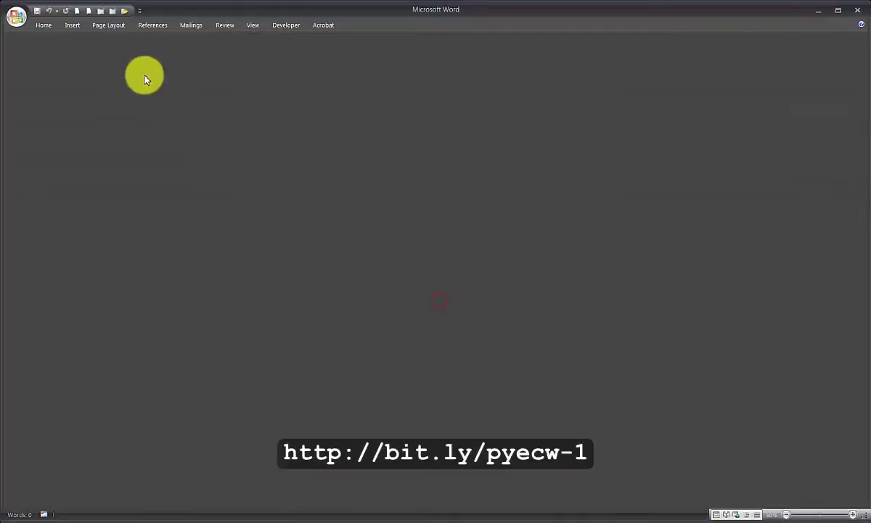
{"action": "left_click", "coordinate": [88, 11]}
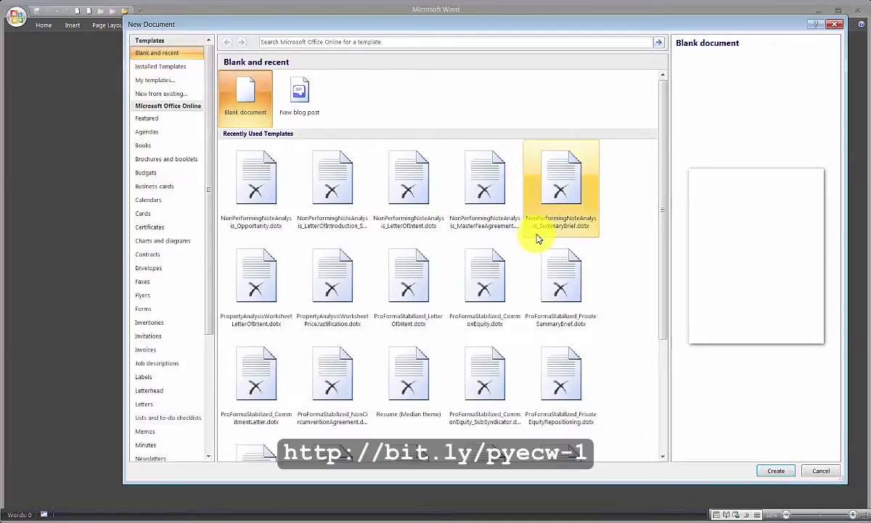
{"action": "double_click", "coordinate": [466, 191]}
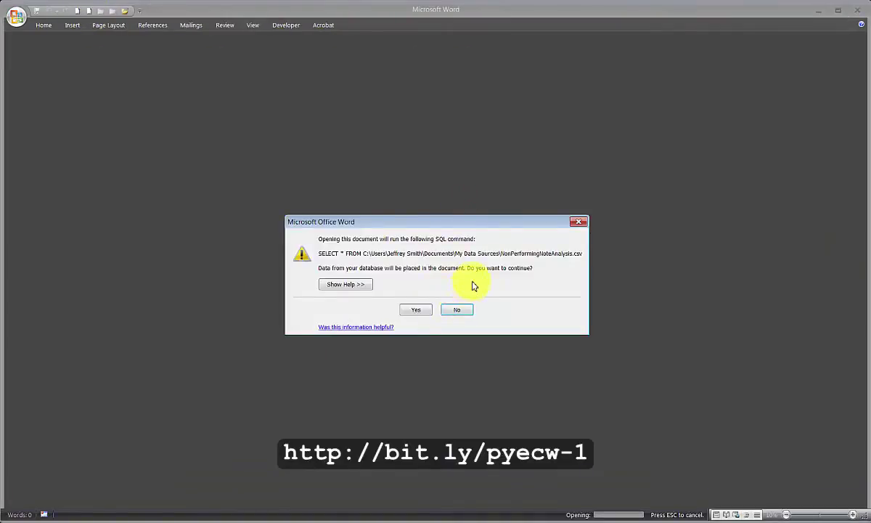
{"action": "left_click", "coordinate": [416, 310]}
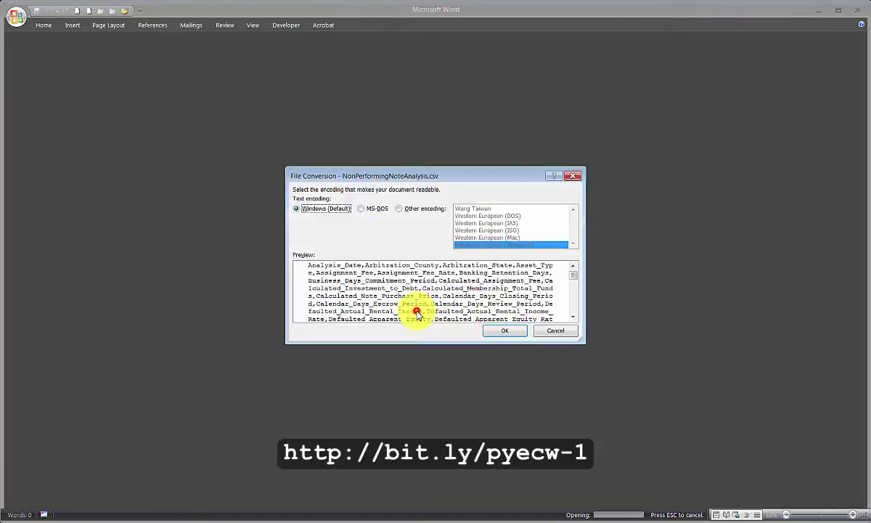
{"action": "left_click", "coordinate": [501, 332]}
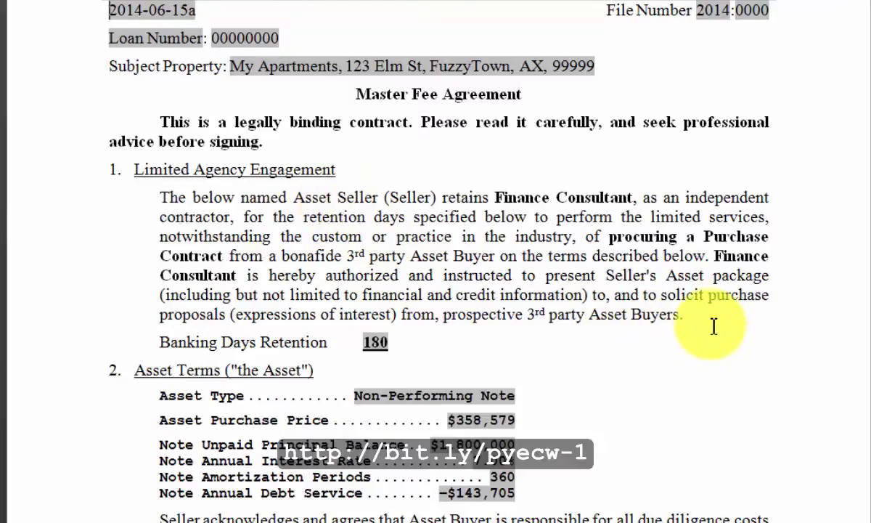
Step: Examine the Master Fee Agreement's asset terms, including the note's unpaid principal balance, and the Finance Consultant Fee calculation
{"action": "scroll", "coordinate": [702, 319], "scroll_direction": "down", "scroll_amount": 3}
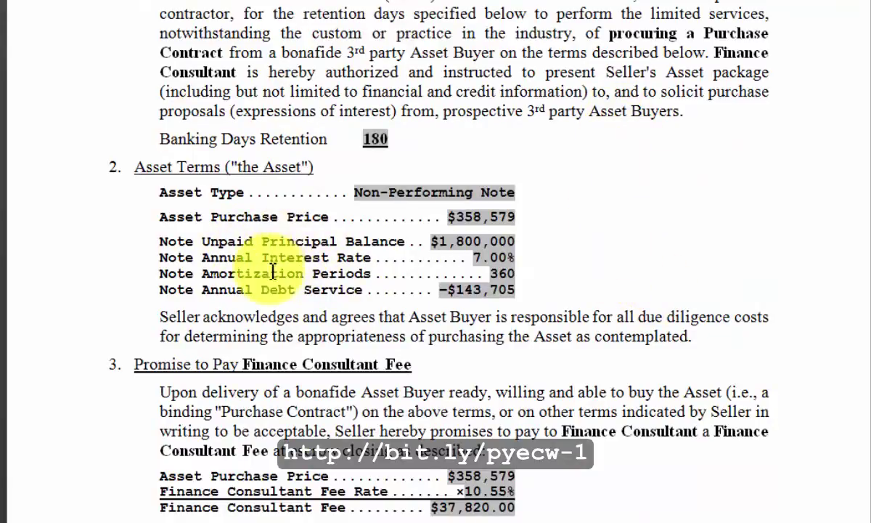
{"action": "triple_click", "coordinate": [311, 240]}
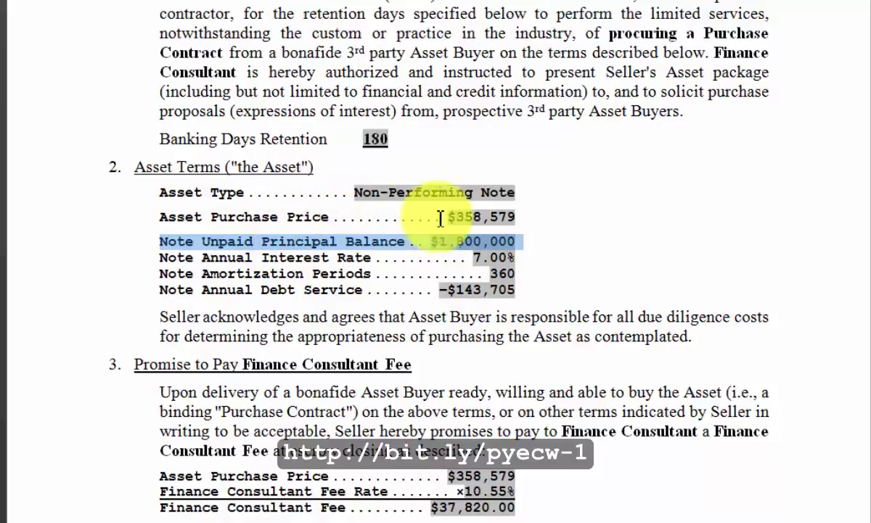
{"action": "left_click", "coordinate": [709, 331]}
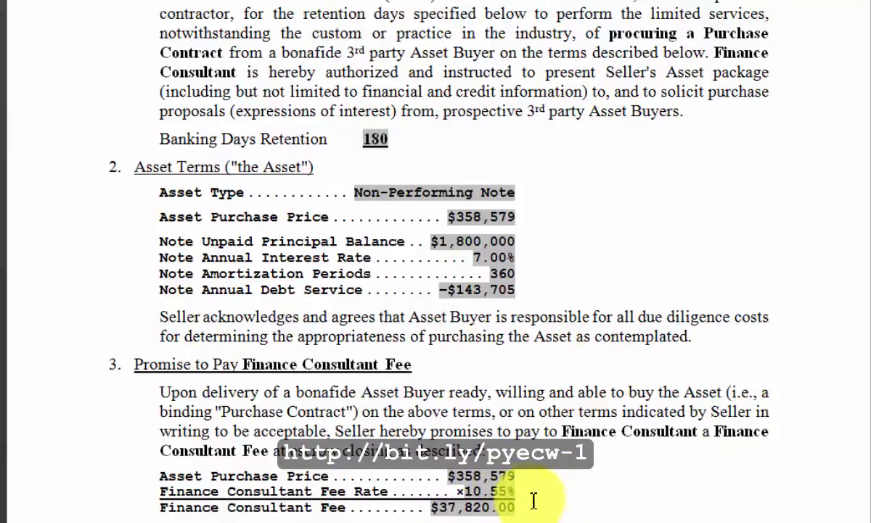
{"action": "scroll", "coordinate": [535, 501], "scroll_direction": "down", "scroll_amount": 1}
{"action": "scroll", "coordinate": [534, 444], "scroll_direction": "down", "scroll_amount": 1}
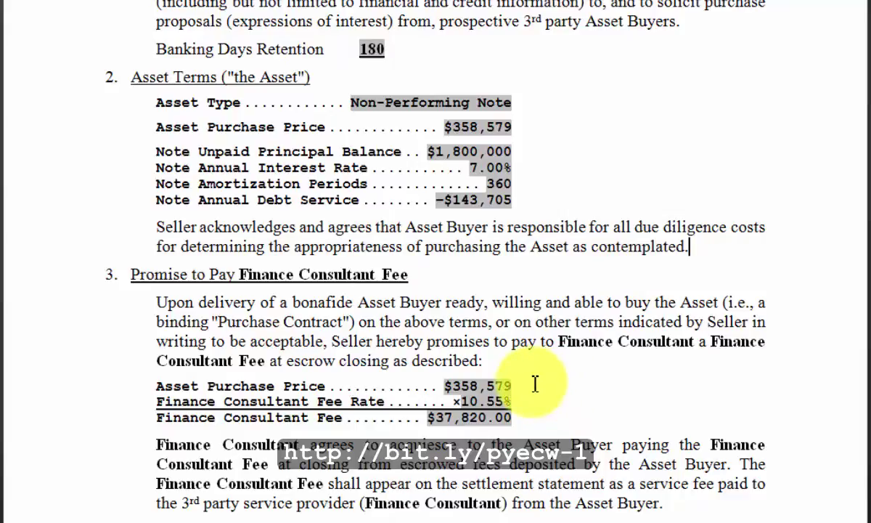
Step: Read the agreement from the fee payment clauses through the seller covenants and non-circumvention to the arbitration county and state
{"action": "scroll", "coordinate": [530, 387], "scroll_direction": "down", "scroll_amount": 5}
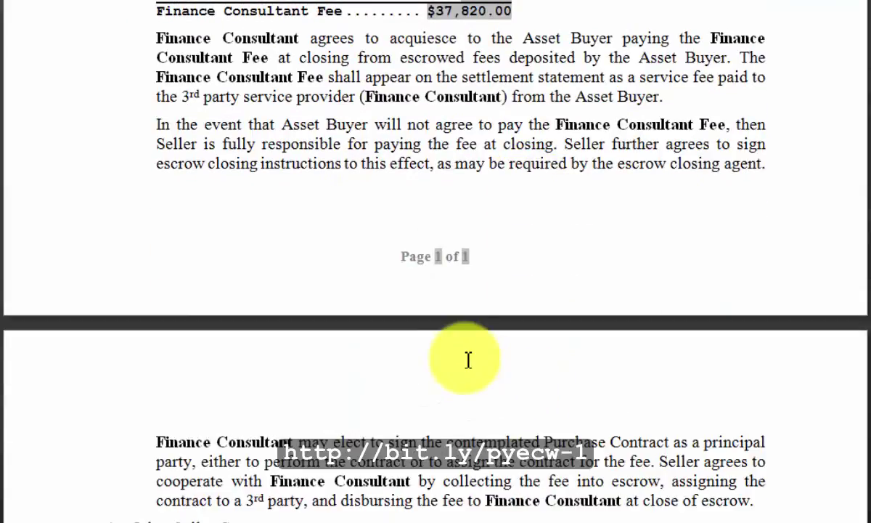
{"action": "scroll", "coordinate": [467, 360], "scroll_direction": "down", "scroll_amount": 4}
{"action": "scroll", "coordinate": [469, 360], "scroll_direction": "down", "scroll_amount": 3}
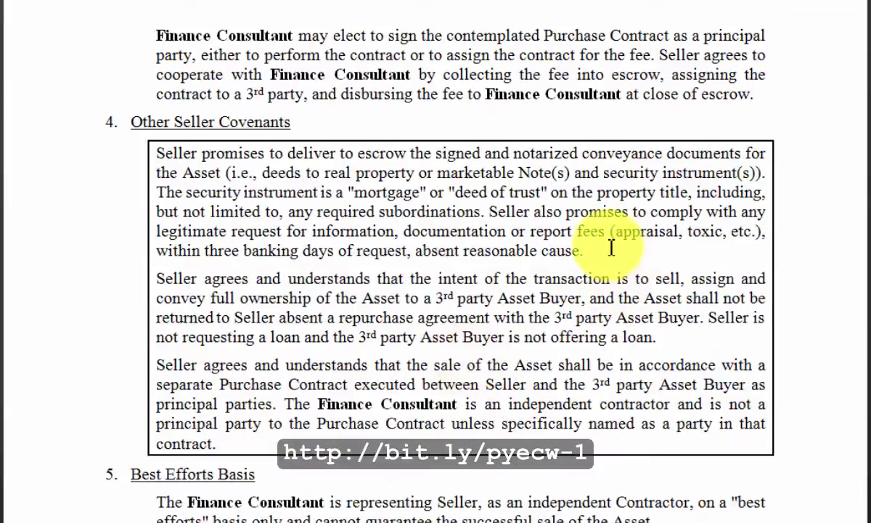
{"action": "scroll", "coordinate": [611, 247], "scroll_direction": "down", "scroll_amount": 6}
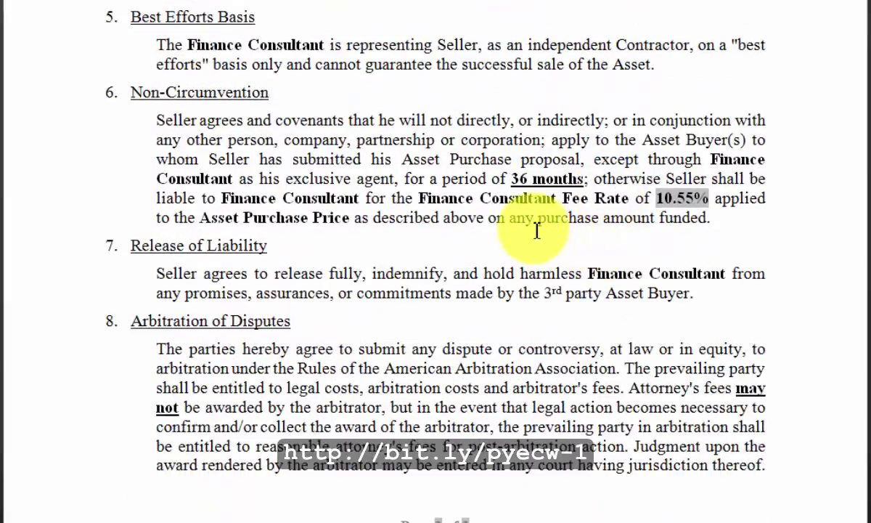
{"action": "scroll", "coordinate": [536, 231], "scroll_direction": "down", "scroll_amount": 2}
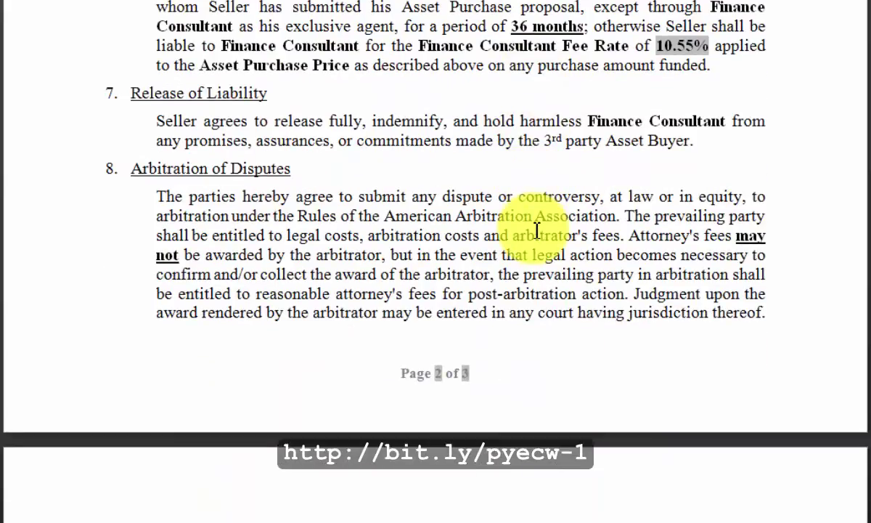
{"action": "scroll", "coordinate": [536, 231], "scroll_direction": "down", "scroll_amount": 2}
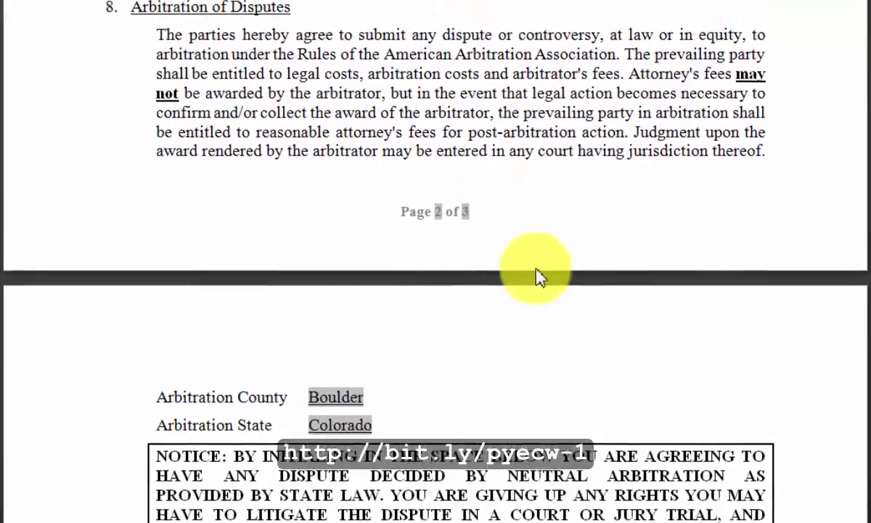